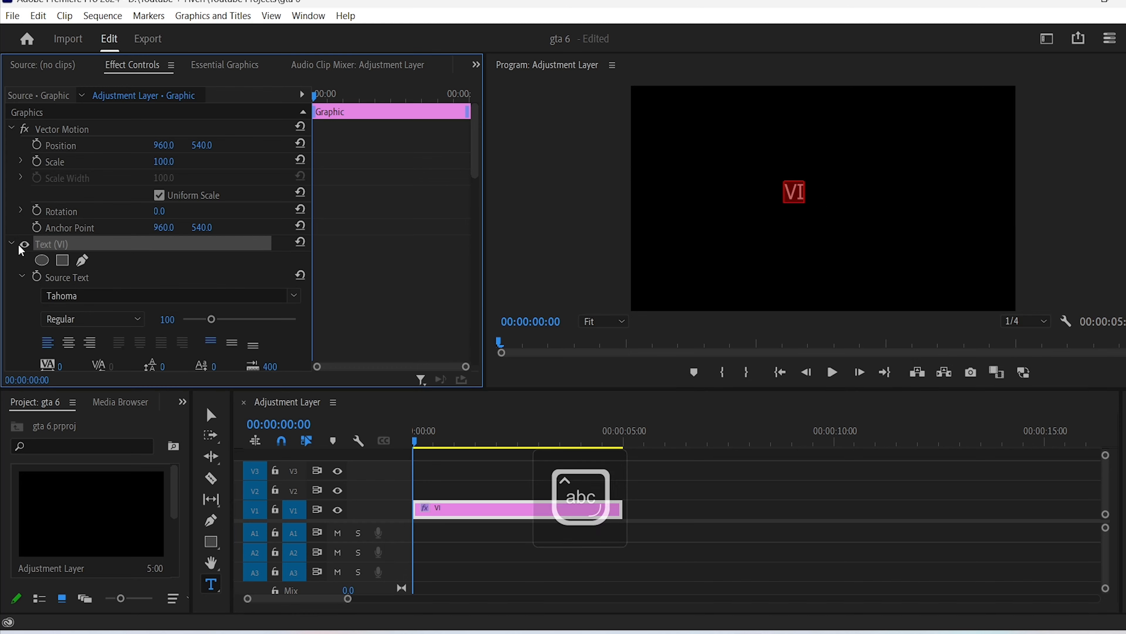
Set the VI title's font to DINPro
left_click(84, 296)
type("din")
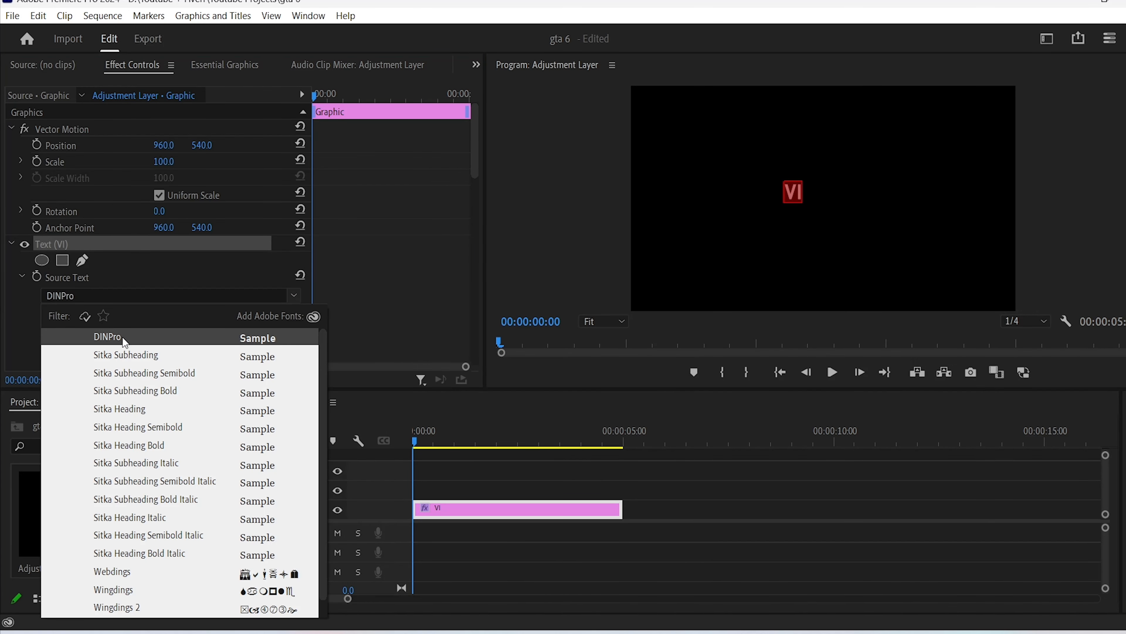
left_click(122, 336)
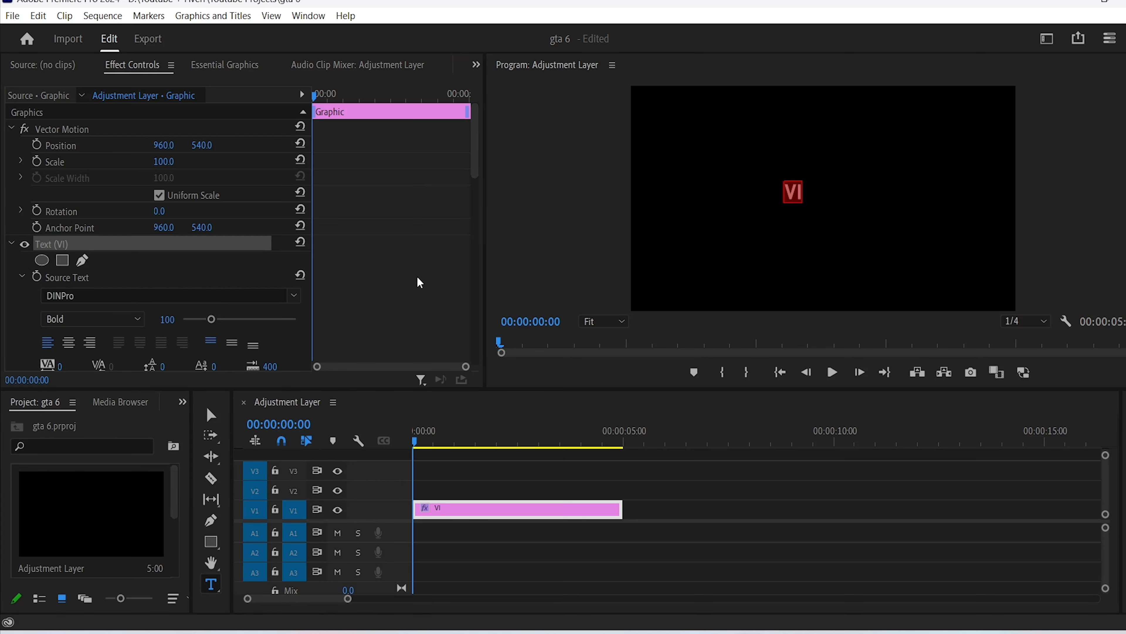
Enlarge the VI text with the Selection tool and center it in the frame
left_click(576, 490)
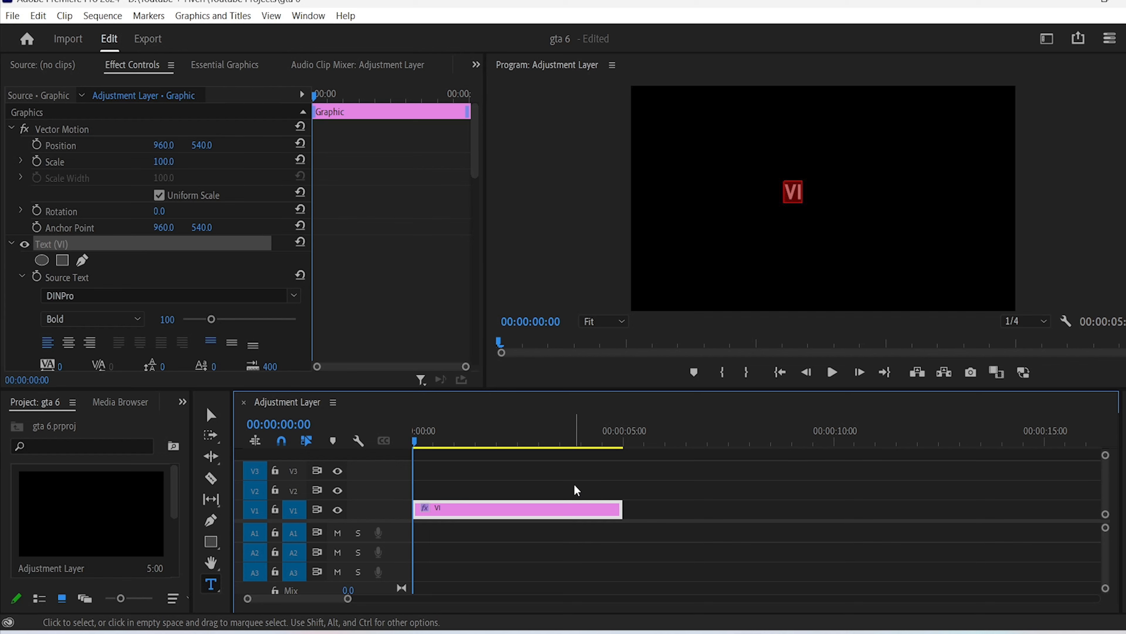
key("v")
left_click(843, 215)
left_click_drag(833, 179, 842, 207)
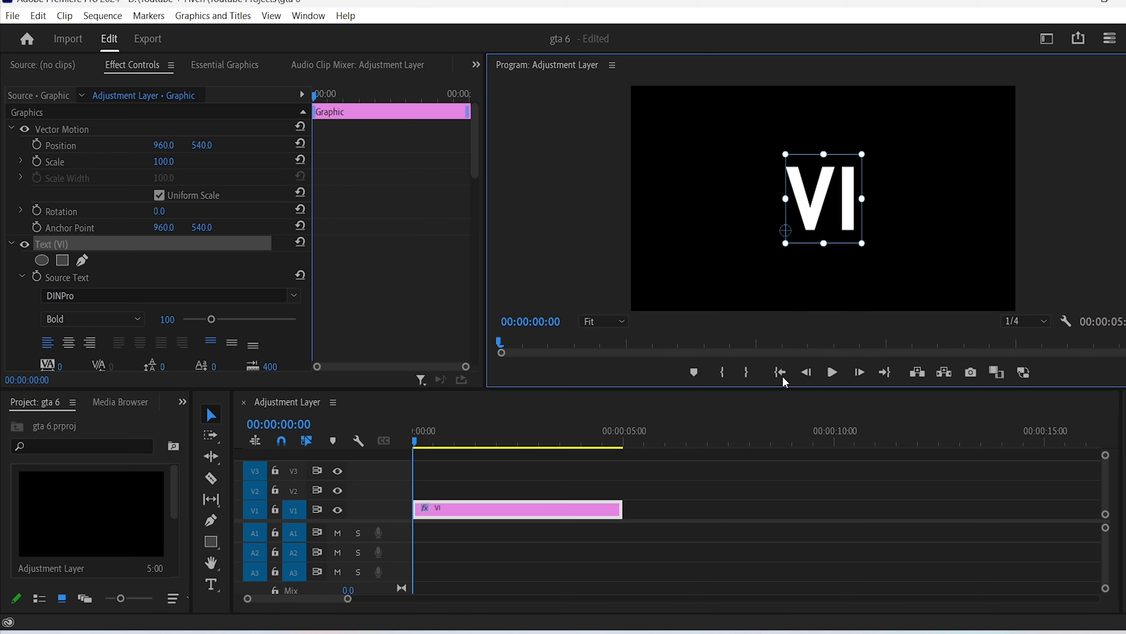
Extend the VI title clip on track V1 to about 10 seconds
left_click(688, 492)
left_click(587, 513)
left_click_drag(629, 510, 840, 508)
Enable a stroke on the VI text with a linear gradient and set its starting color stop to magenta FF17F9
left_click(513, 512)
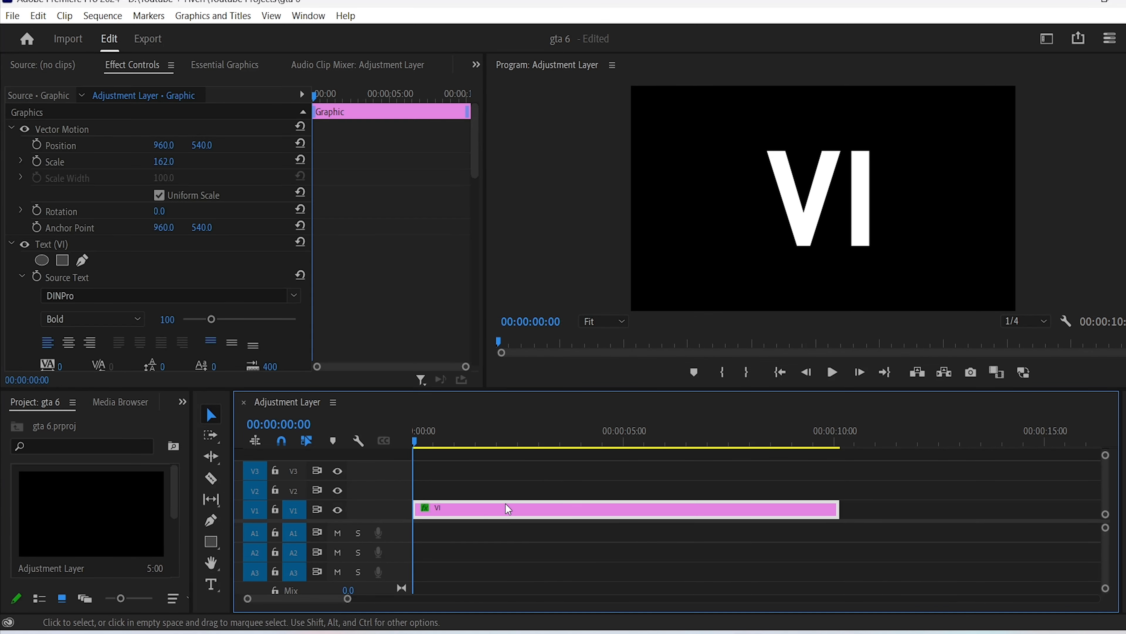
scroll(375, 276, "down", 8)
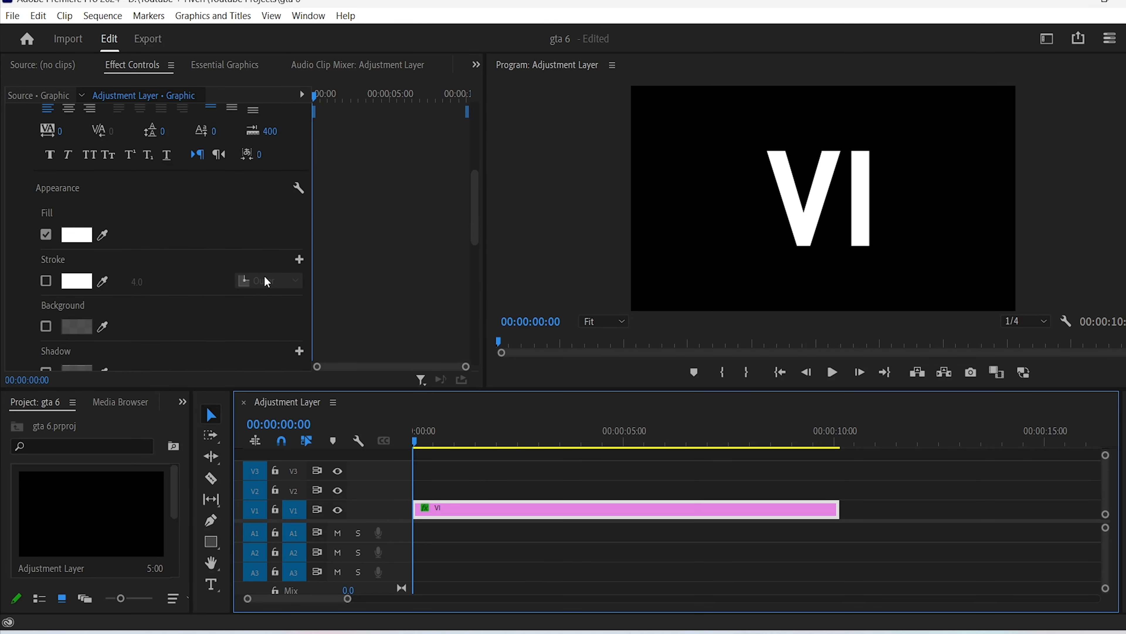
left_click(46, 281)
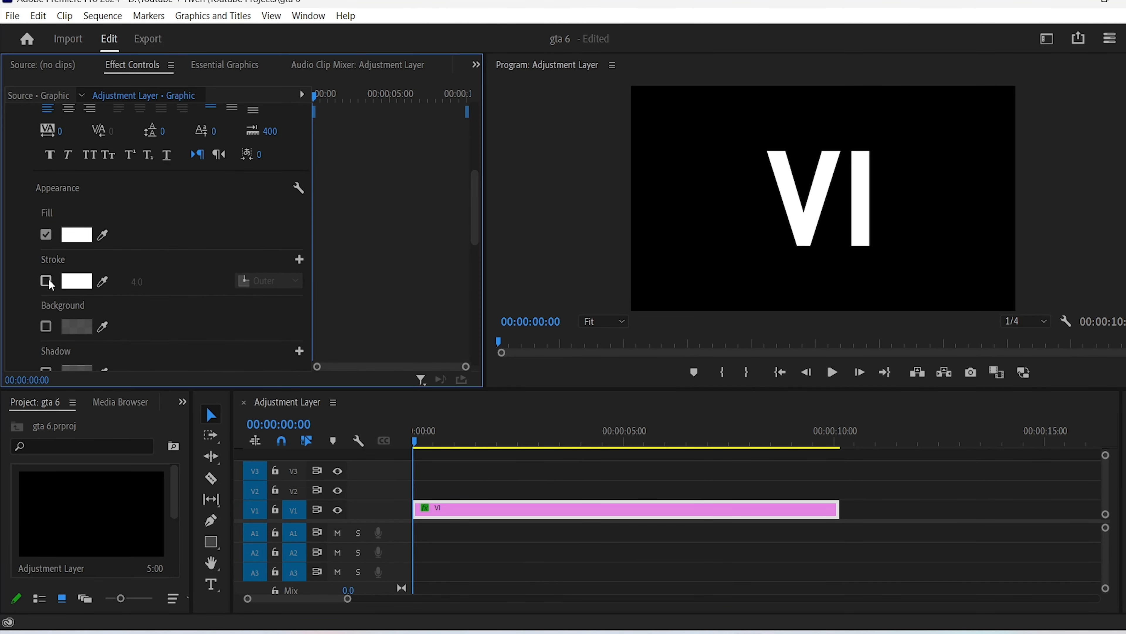
left_click(76, 281)
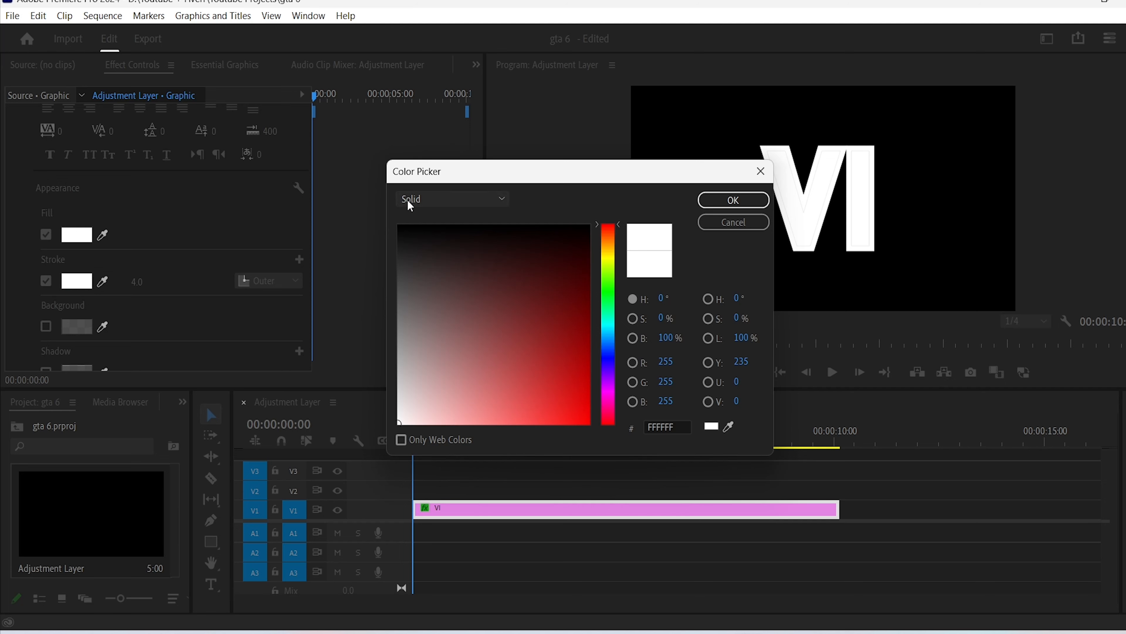
left_click(406, 199)
left_click(416, 234)
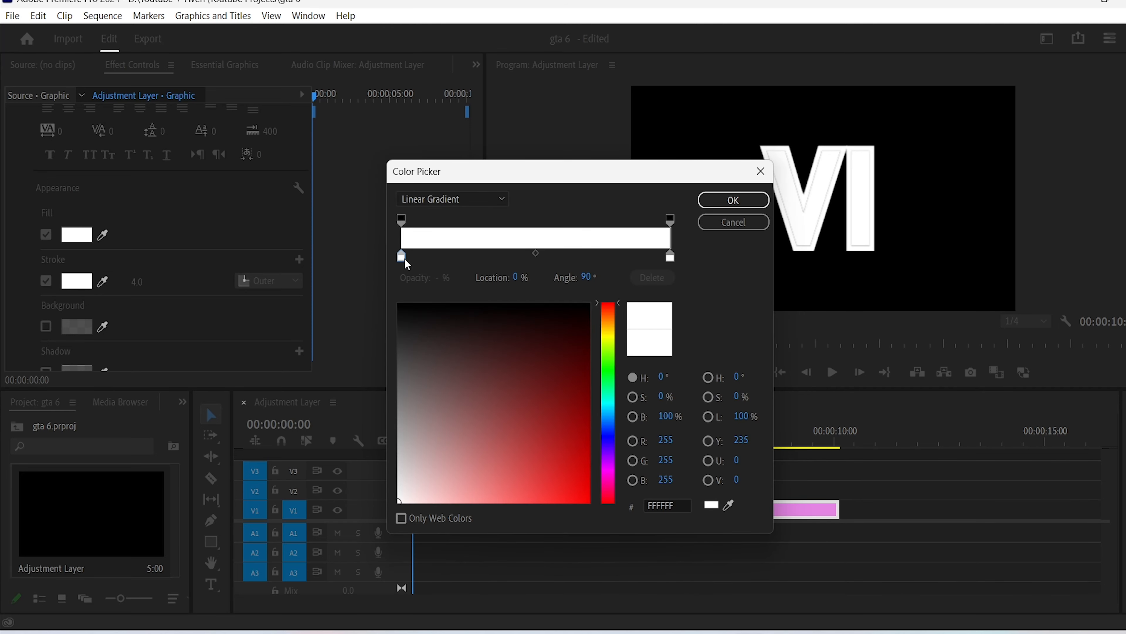
mouse_move(608, 459)
left_mouse_down()
mouse_move(613, 476)
mouse_move(573, 502)
left_mouse_up()
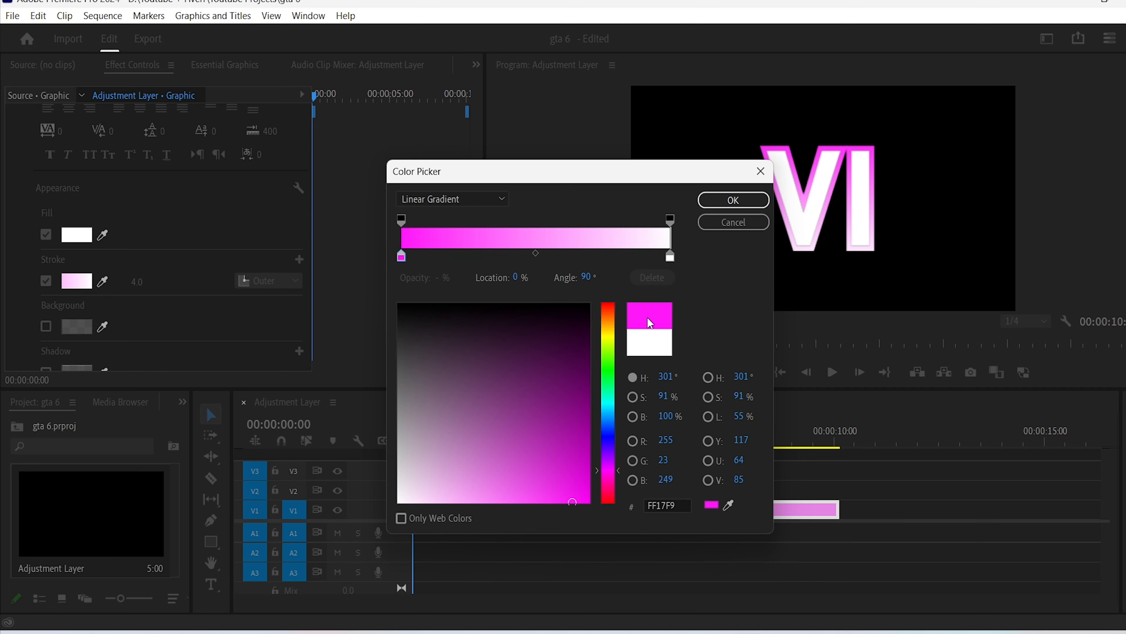
Set the stroke gradient's end color stop to yellow FFFE09 and apply the gradient
left_click(671, 256)
left_click_drag(617, 369, 611, 344)
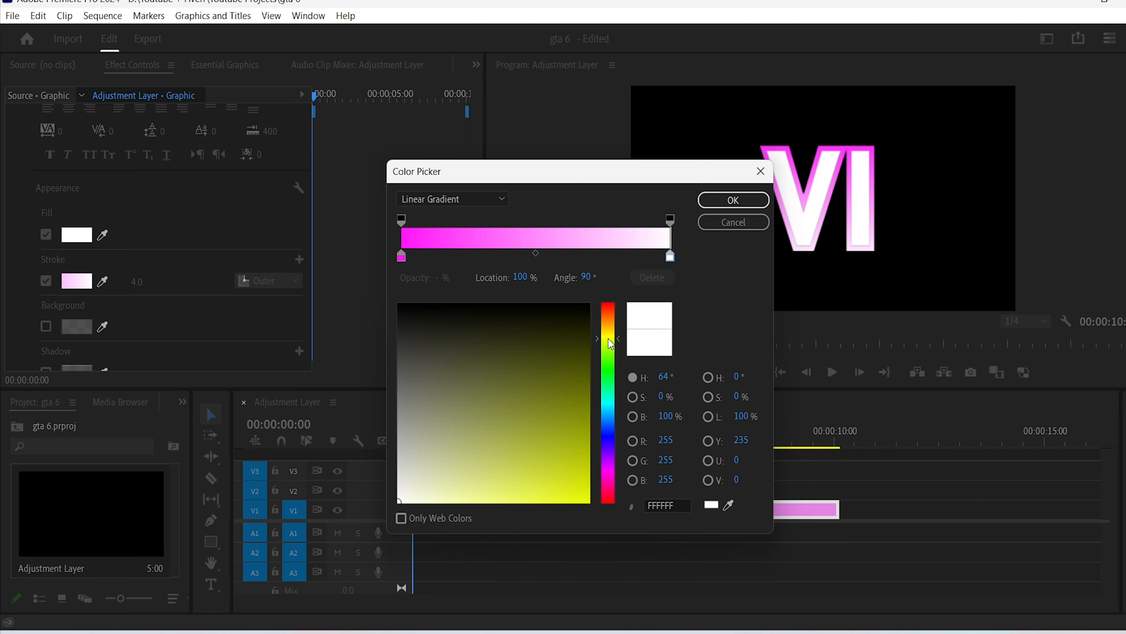
mouse_move(576, 452)
left_mouse_down()
mouse_move(576, 514)
mouse_move(587, 514)
left_mouse_up()
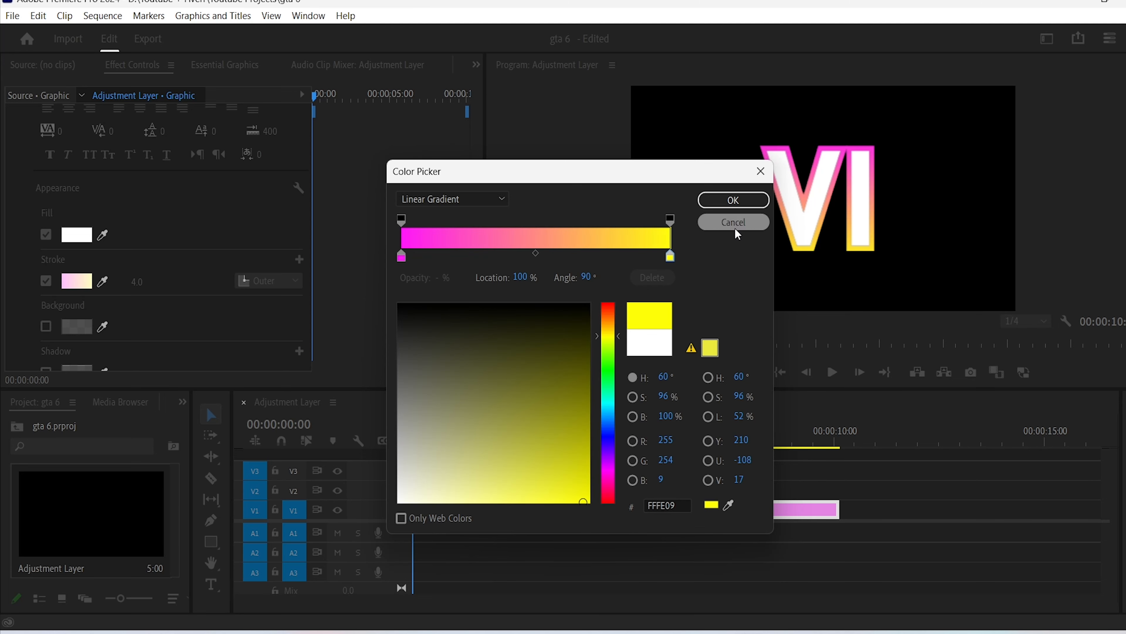
left_click(734, 200)
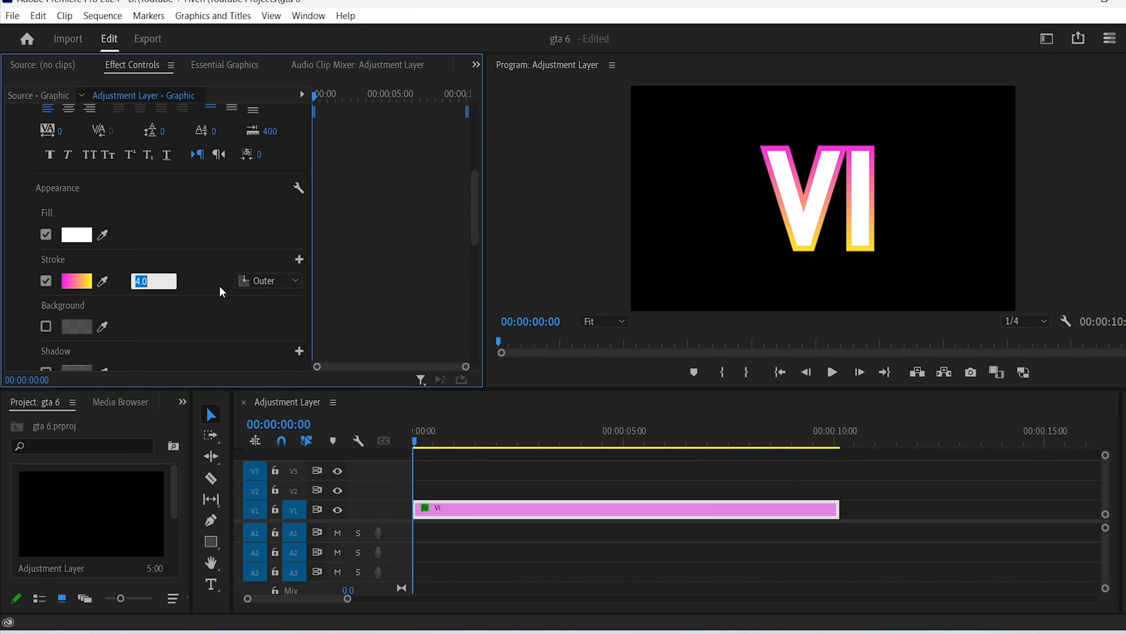
type("2")
key("Return")
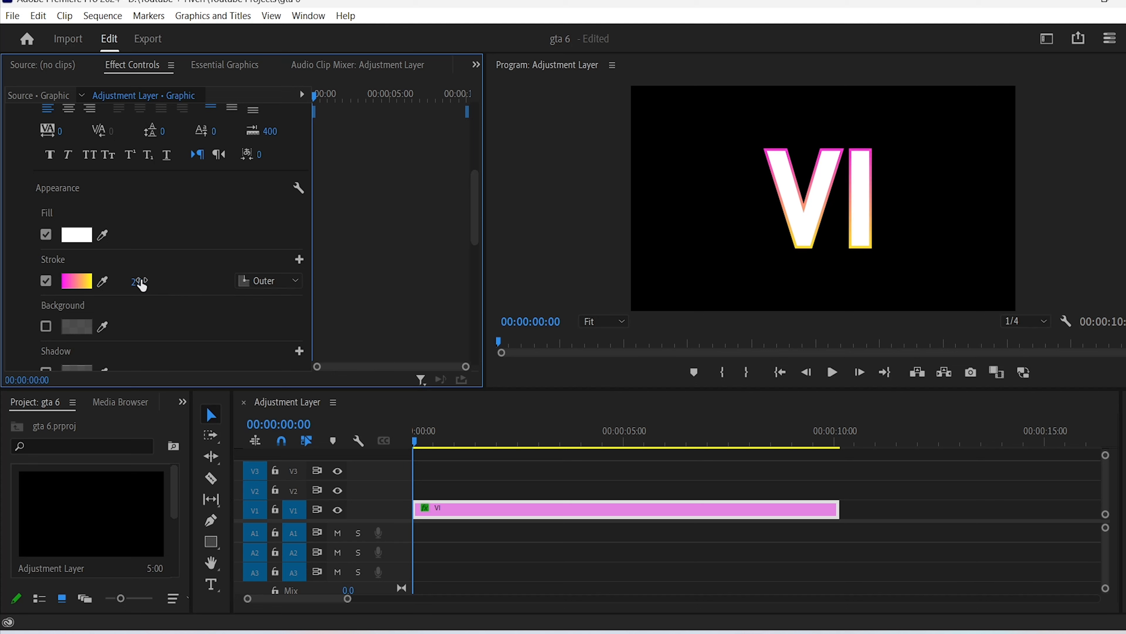
key("ctrl+z")
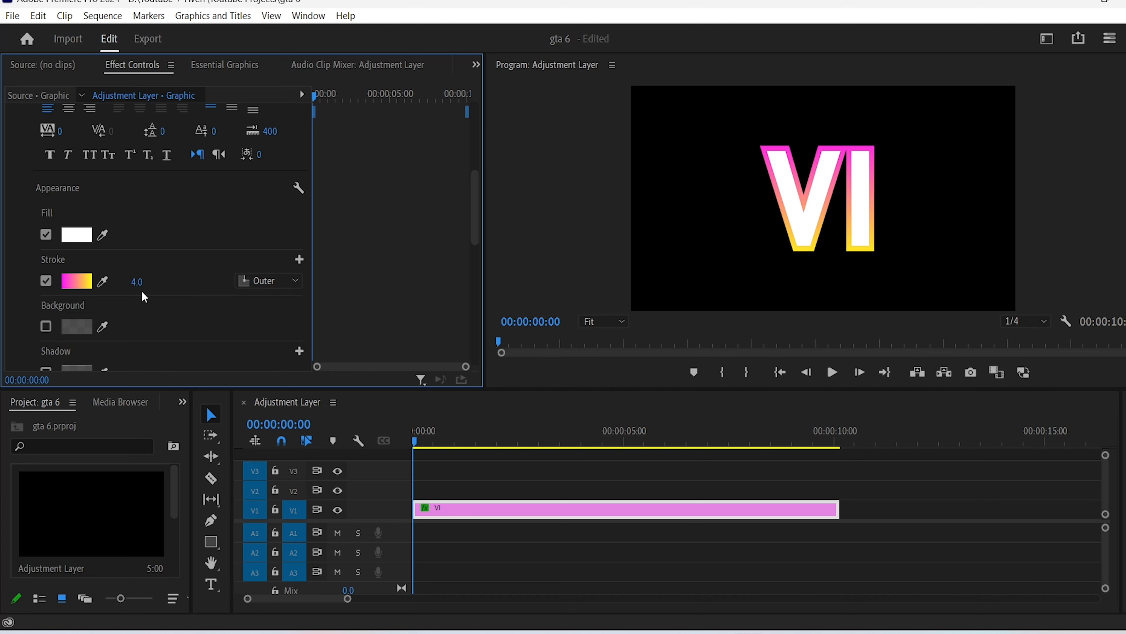
Set the magenta-to-yellow stroke's width to 3
left_click(137, 282)
type("3")
key("Return")
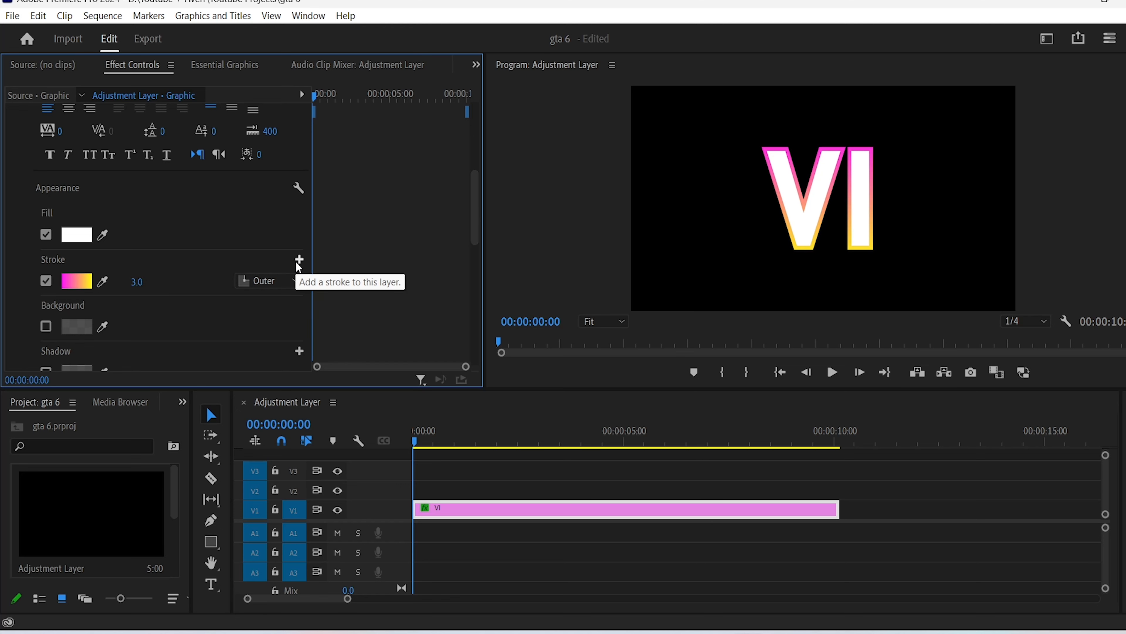
Add a second stroke to the VI text with a linear gradient and make its starting color stop dark purple
left_click(299, 259)
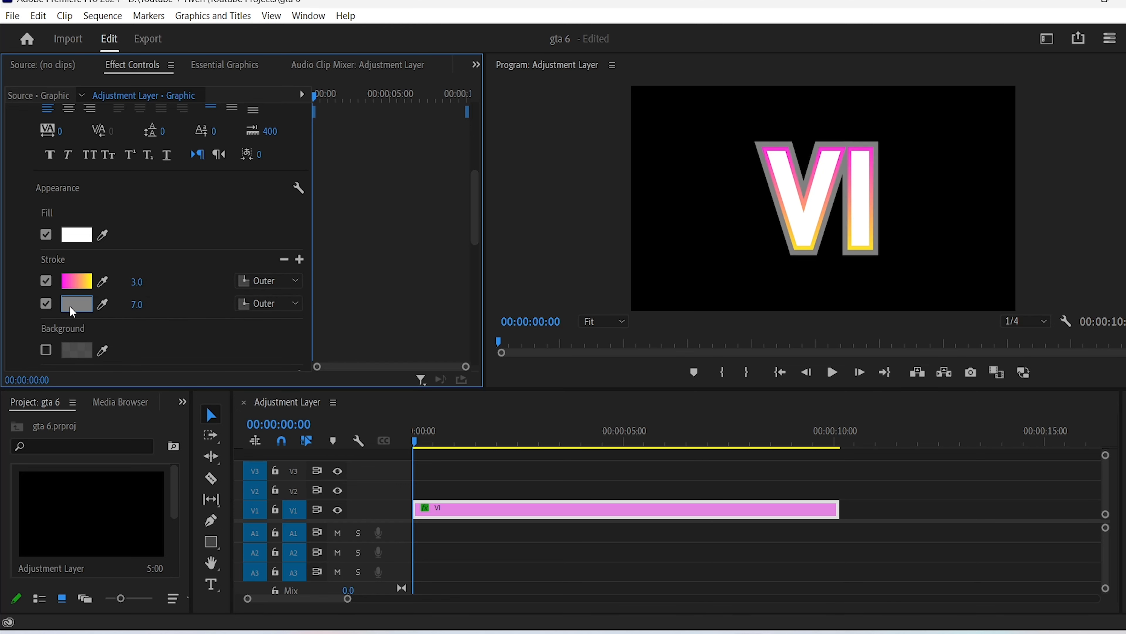
left_click(73, 309)
left_click(482, 204)
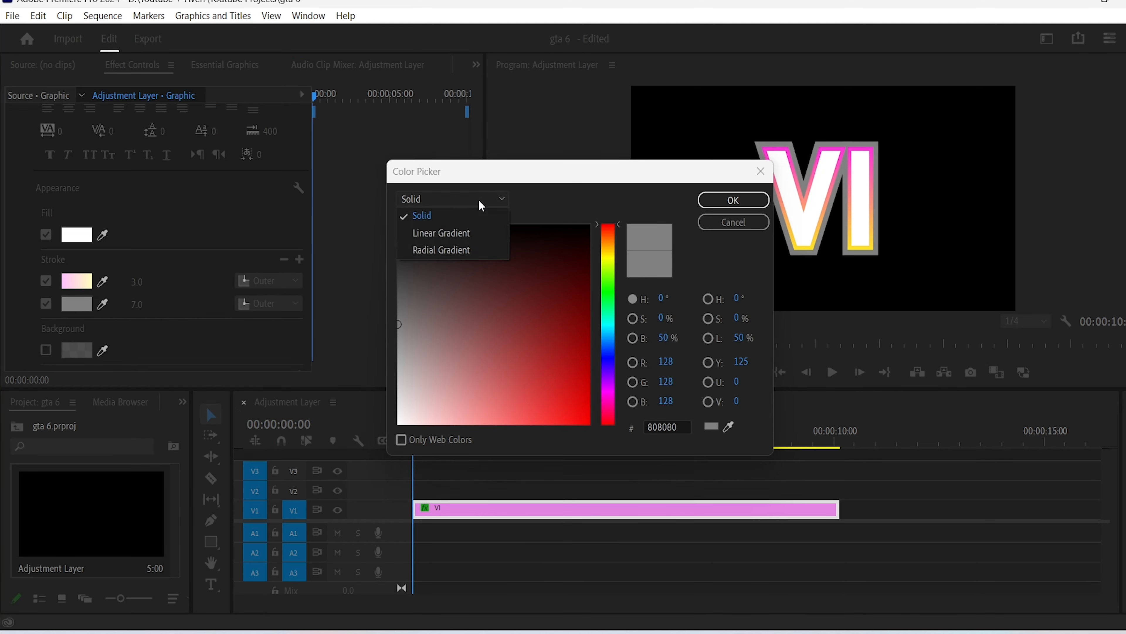
left_click(457, 234)
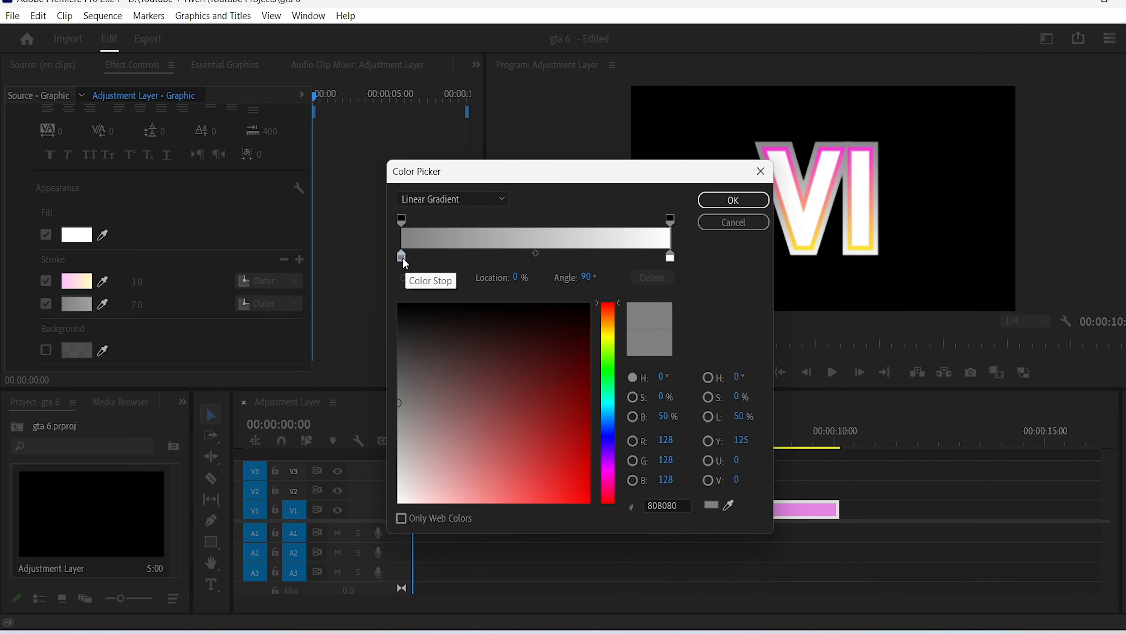
left_click_drag(609, 466, 591, 374)
Set the second stroke gradient's end color stop to light purple BE79FF and the stroke width to 6
left_click(671, 257)
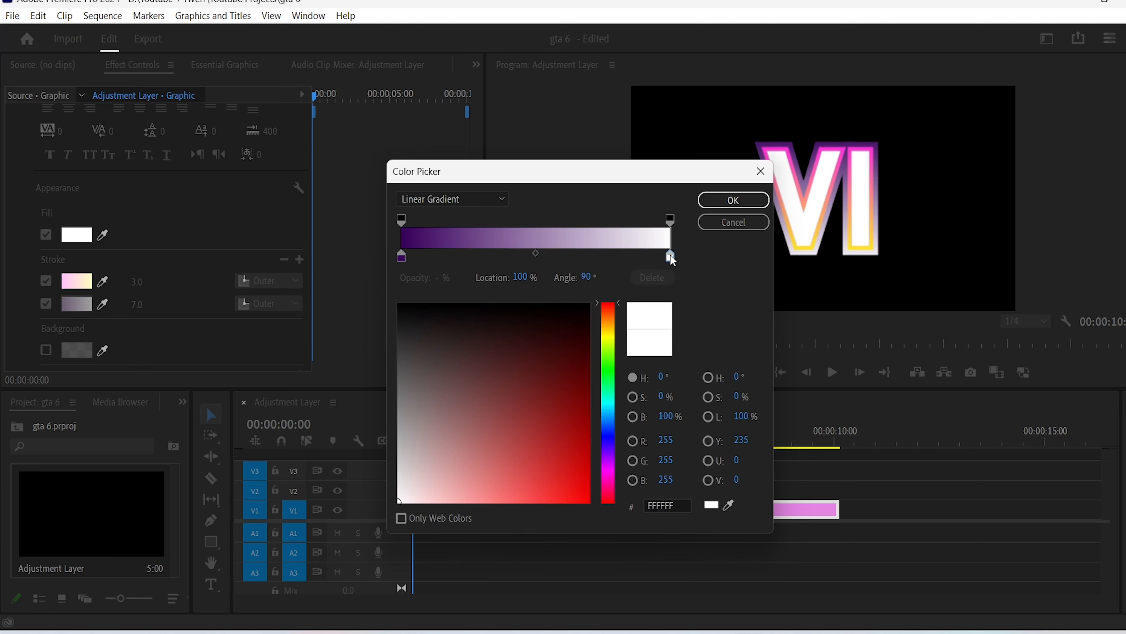
left_click_drag(558, 464, 509, 520)
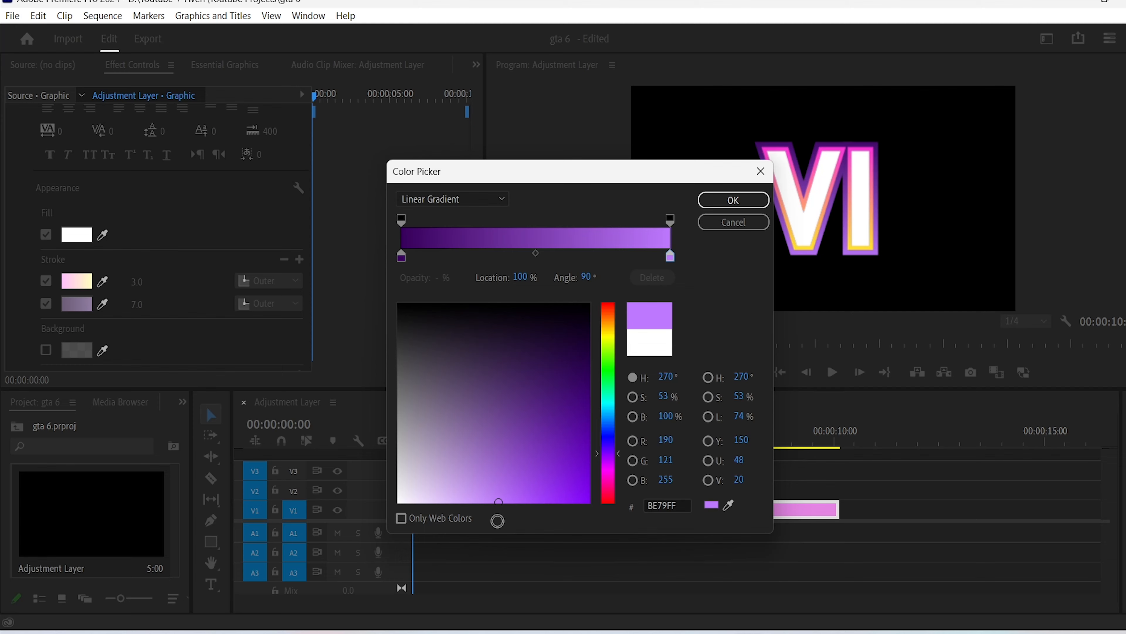
left_click(734, 223)
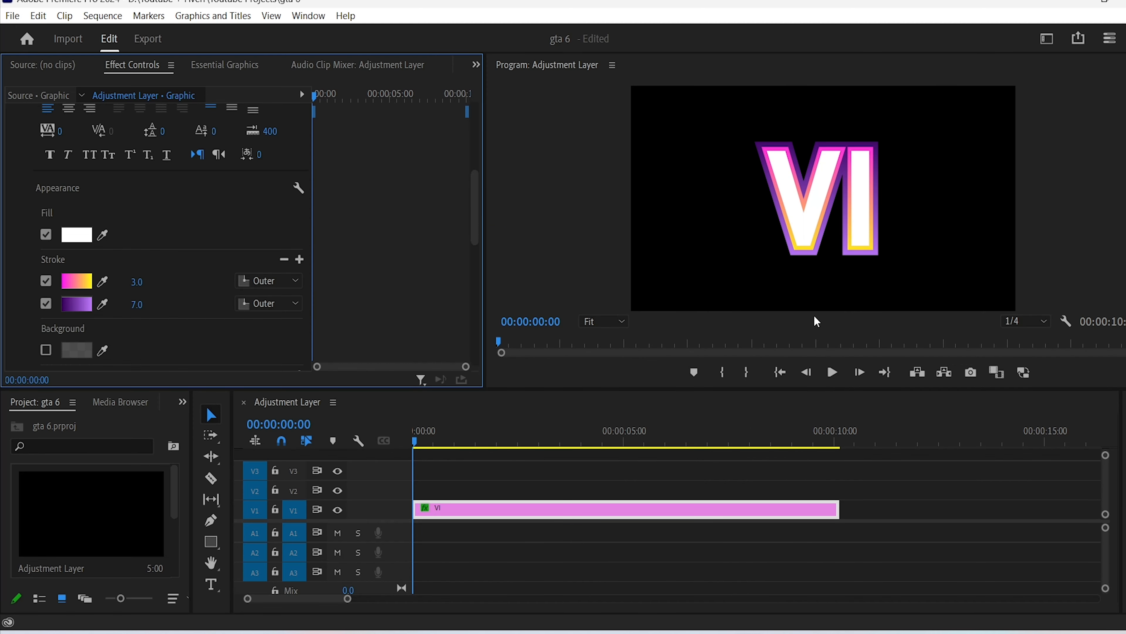
left_click(142, 307)
key("Return")
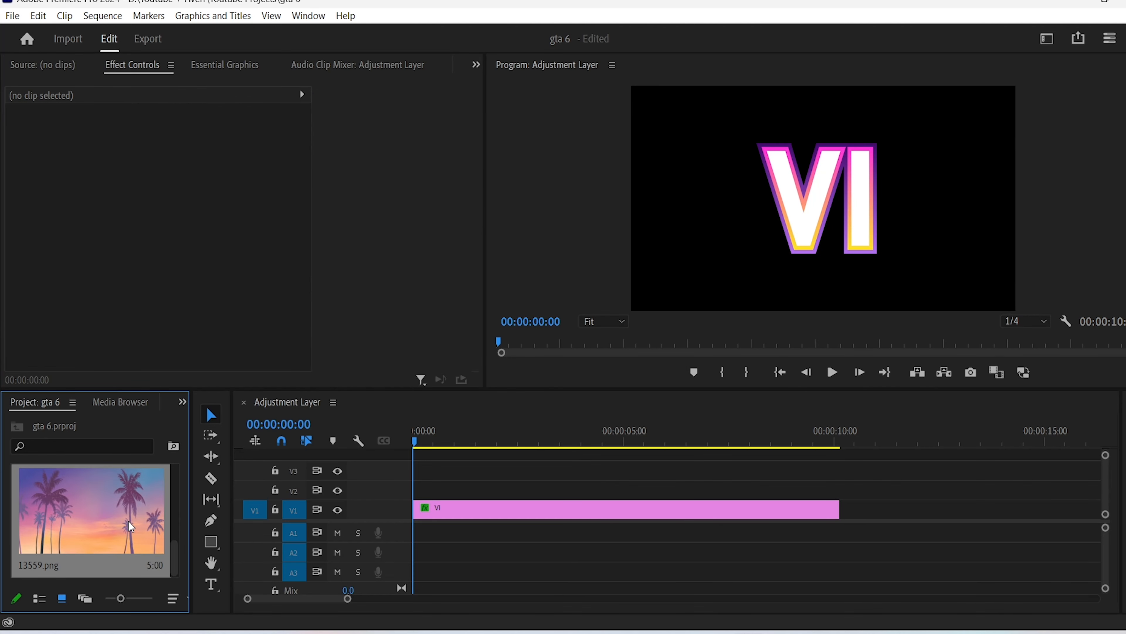
Add the palm tree image 13559.png to the title graphic as a layer below the VI text
left_click(238, 64)
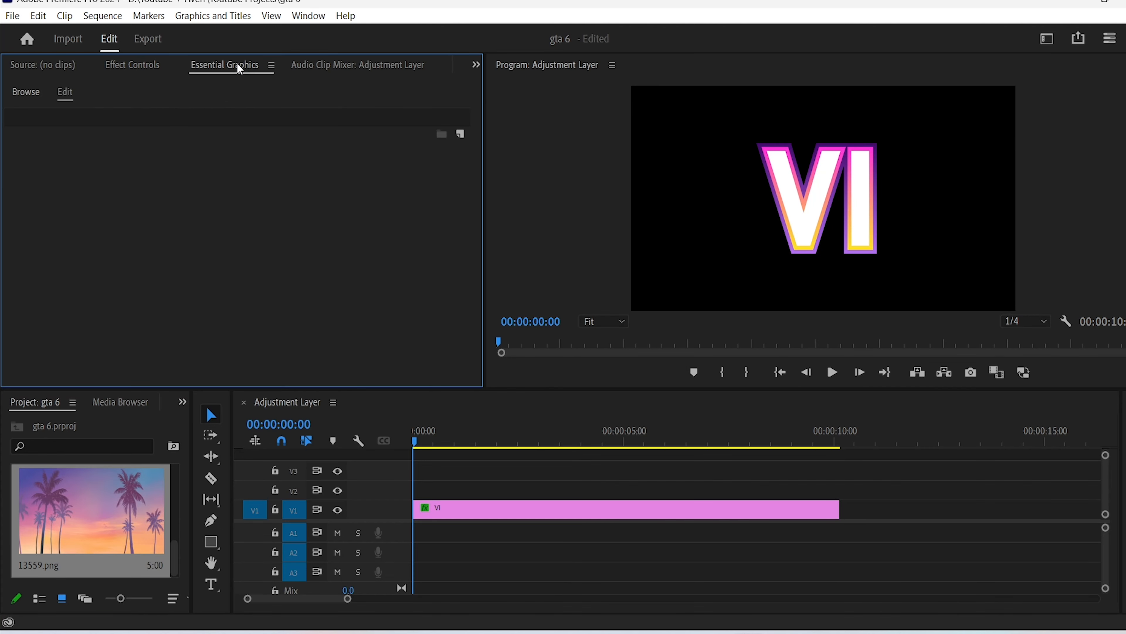
left_click(511, 517)
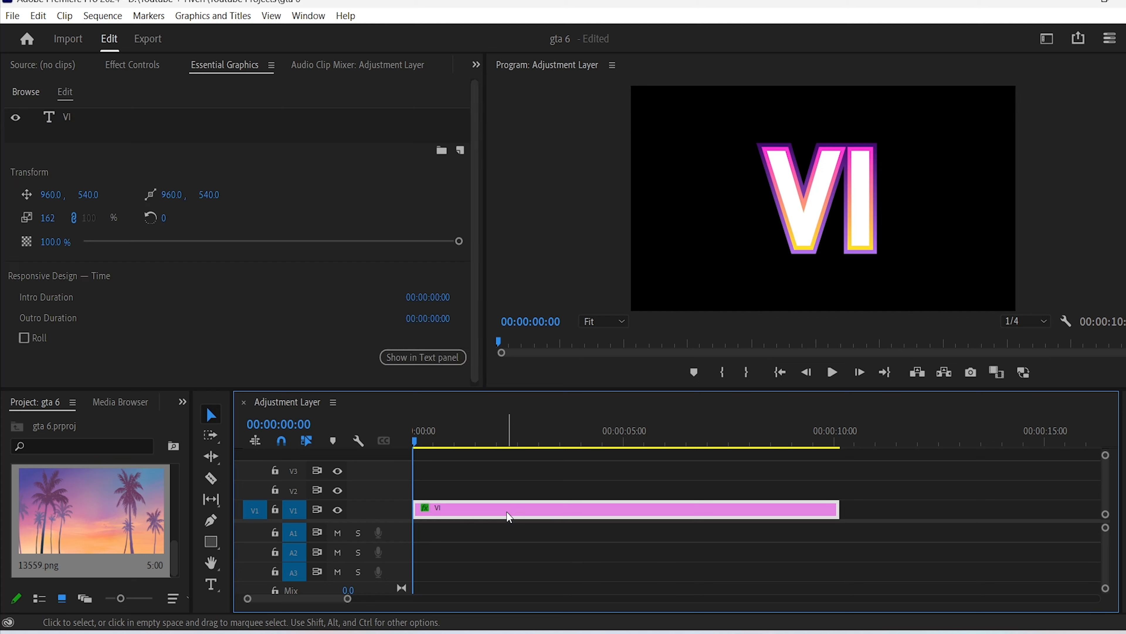
left_click_drag(88, 524, 141, 332)
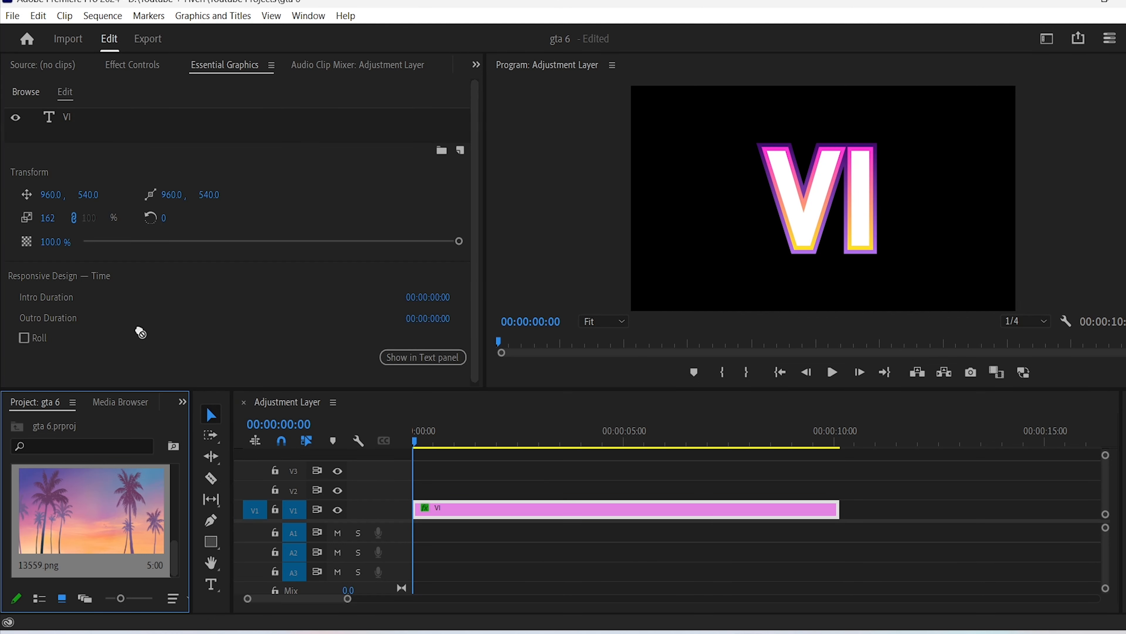
left_click_drag(79, 149, 73, 134)
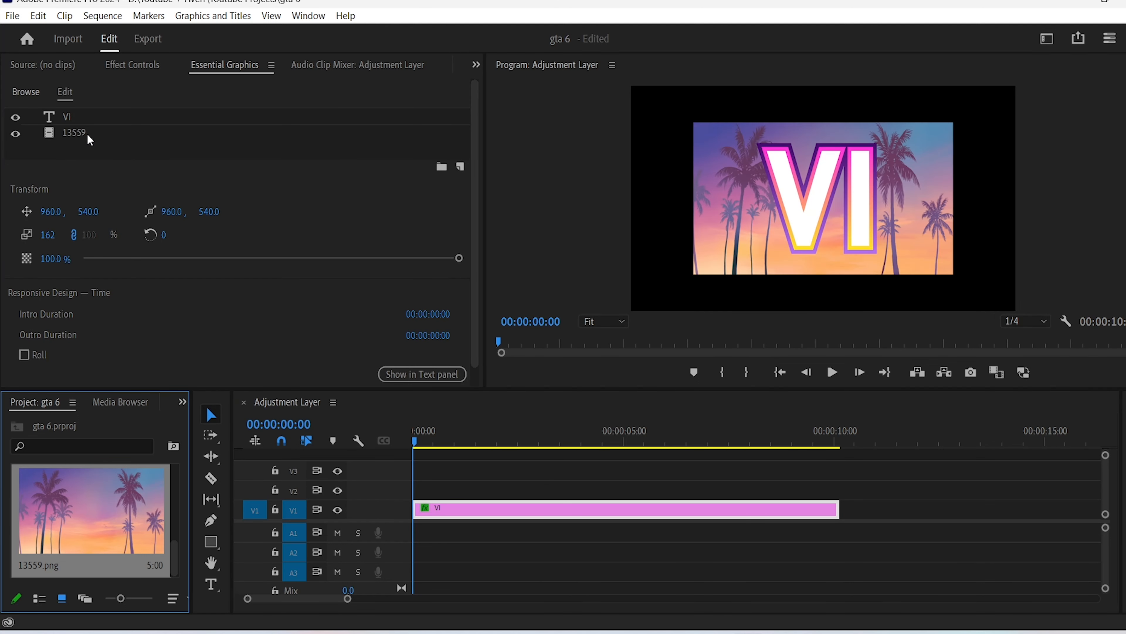
Enable Mask with Text for the VI text and restrict it with Mask Only Fill
left_click(134, 65)
scroll(333, 237, "down", 12)
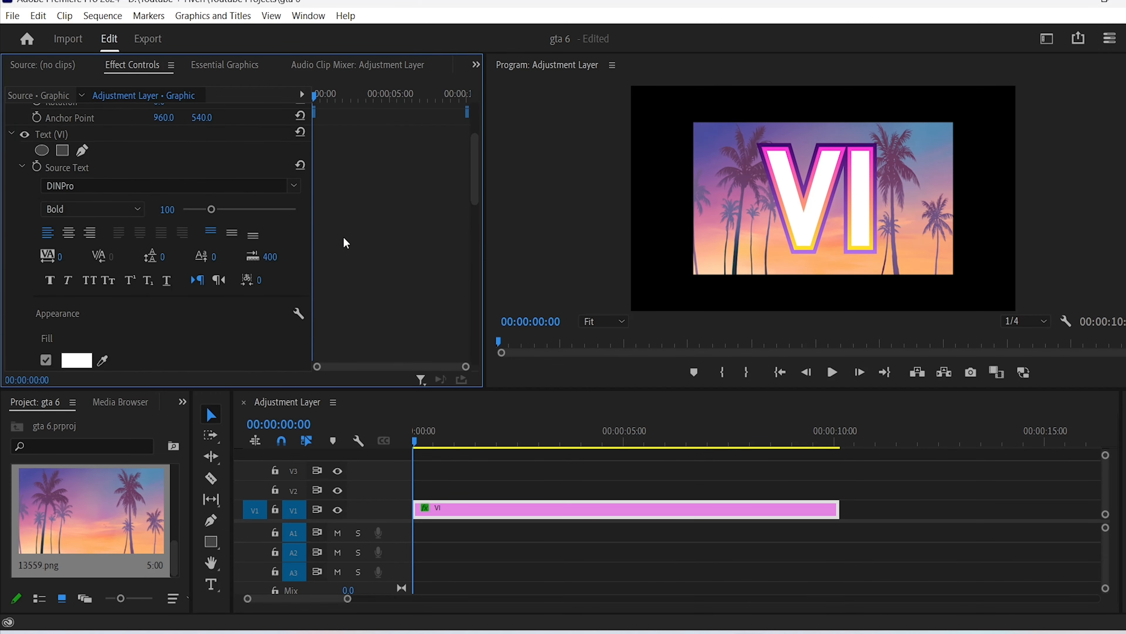
scroll(343, 259, "up", 5)
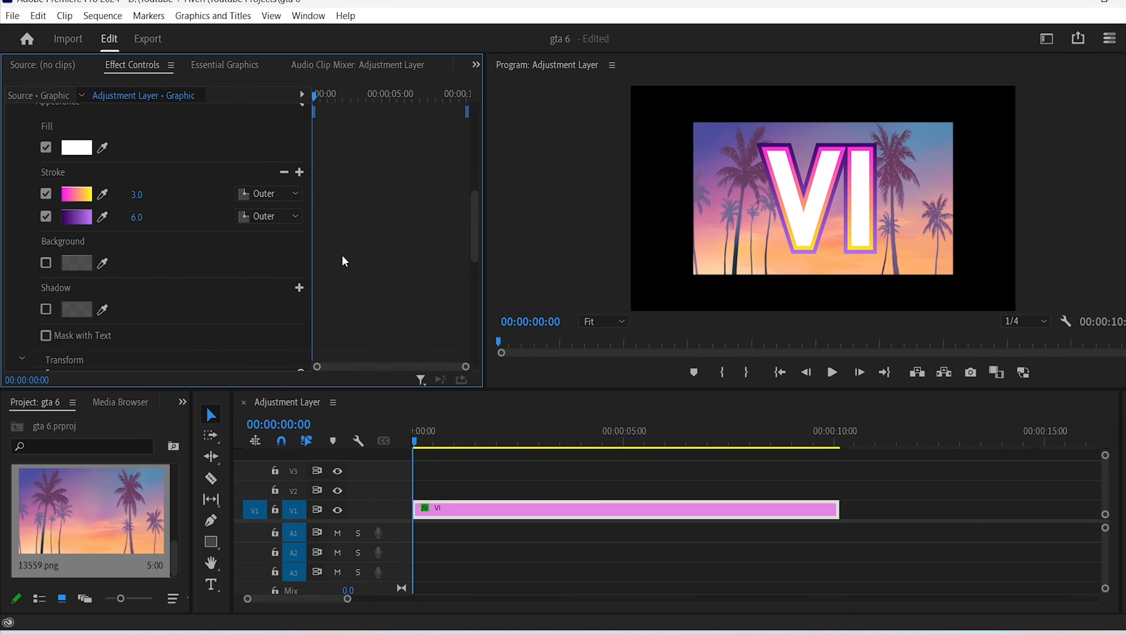
scroll(137, 317, "down", 1)
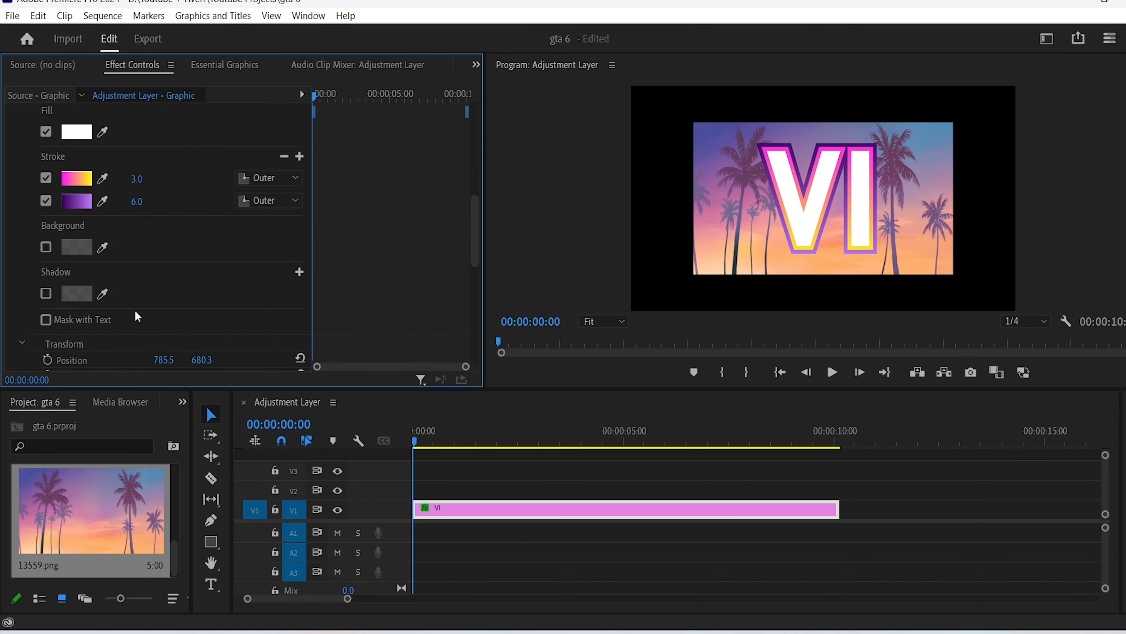
left_click(44, 323)
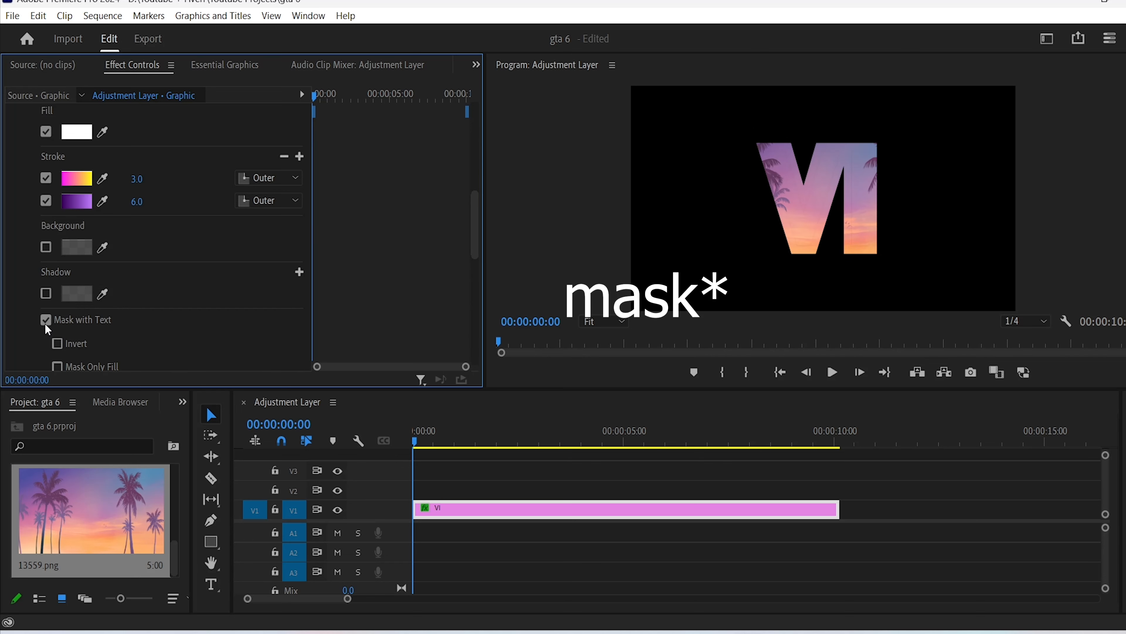
scroll(375, 312, "down", 1)
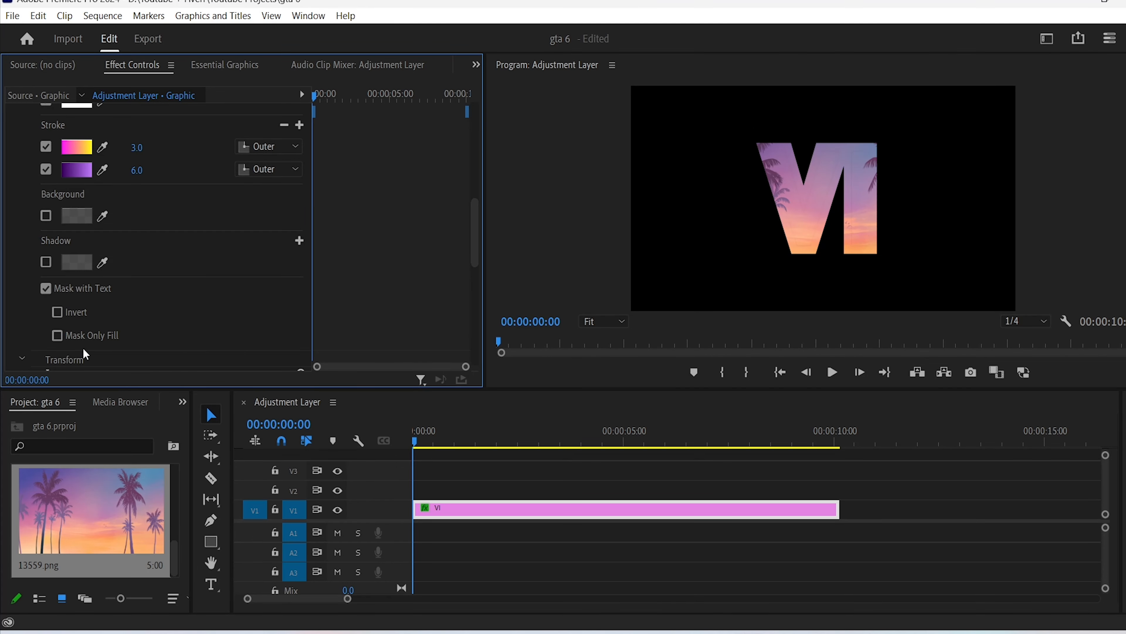
left_click(58, 336)
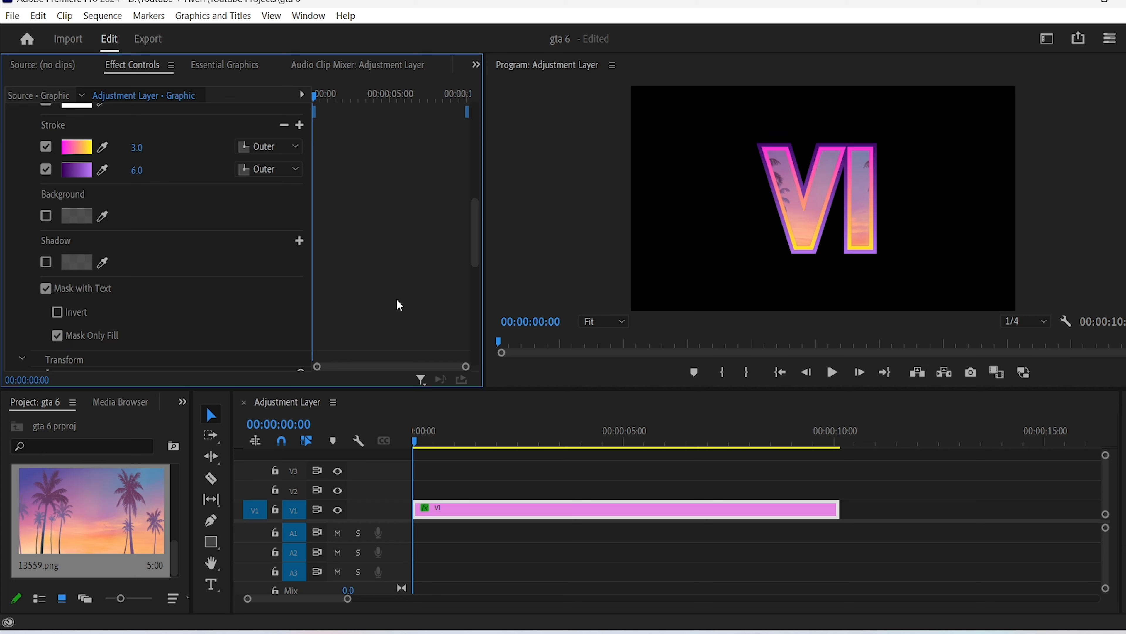
Move the 13559 image layer to the right and slightly down so a palm tree sits inside the V
left_click(234, 69)
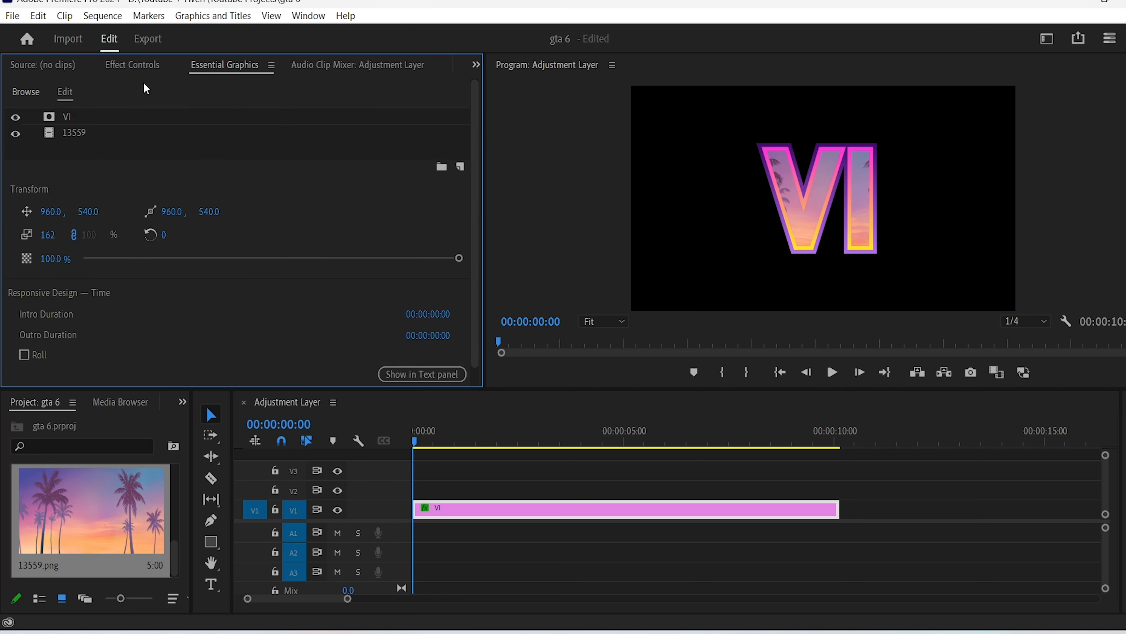
left_click(89, 133)
left_click_drag(887, 181, 929, 218)
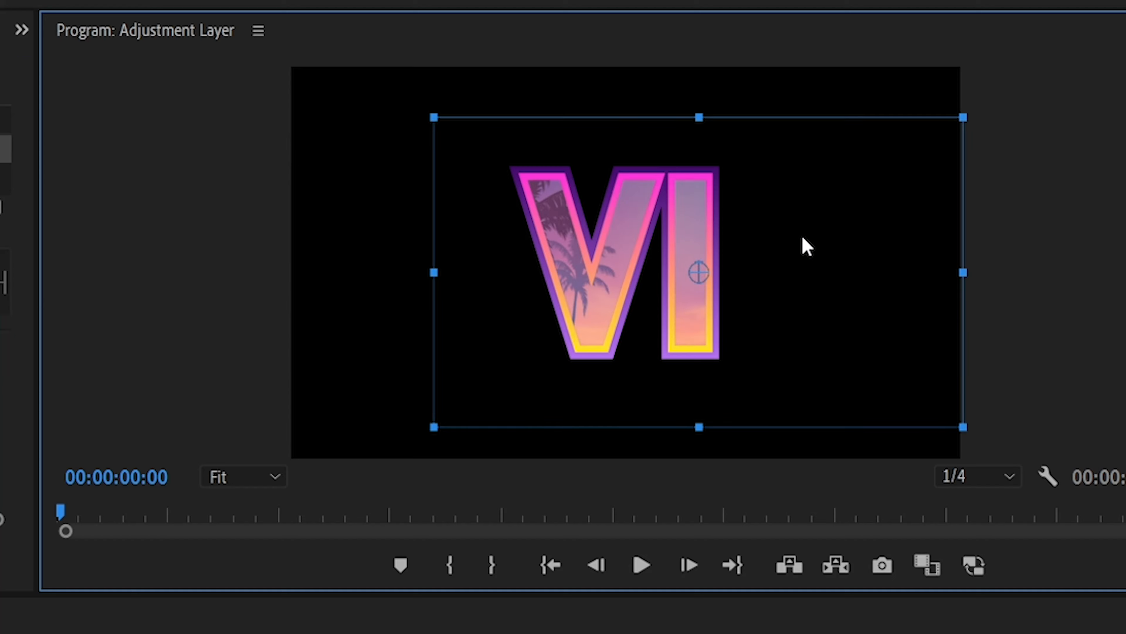
Reposition the 13559 image layer so palm trees show inside both the V and the I, then deselect it
left_click_drag(812, 306, 842, 266)
left_click(927, 271)
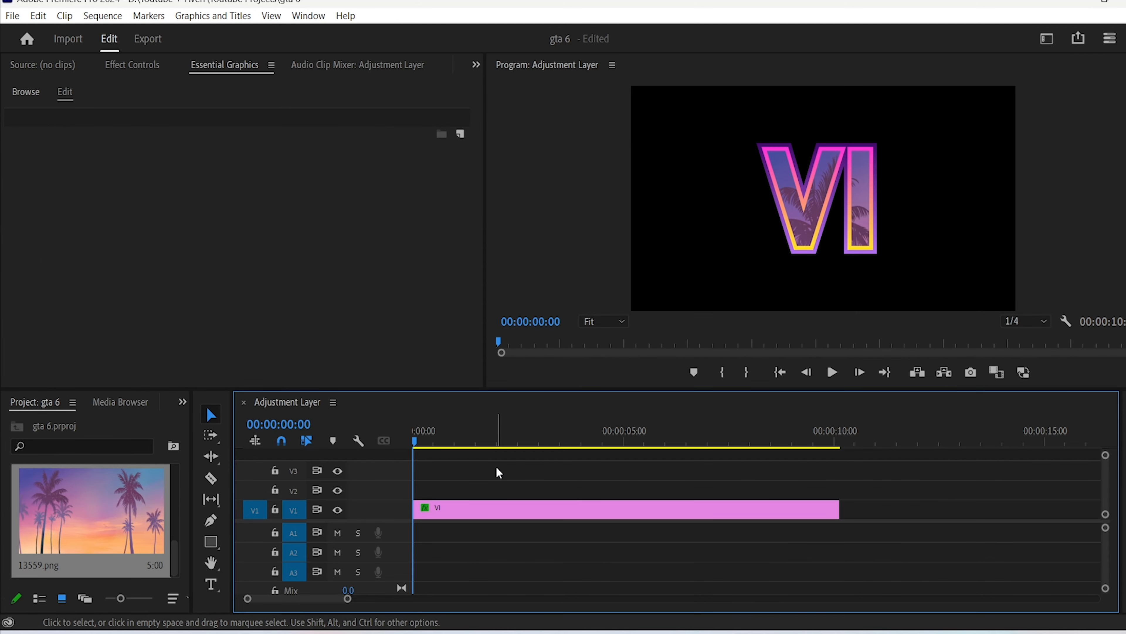
Draw a rectangle covering the VI letters as the "palm trees colors" layer and place it between the VI and 13559 layers
left_click(499, 507)
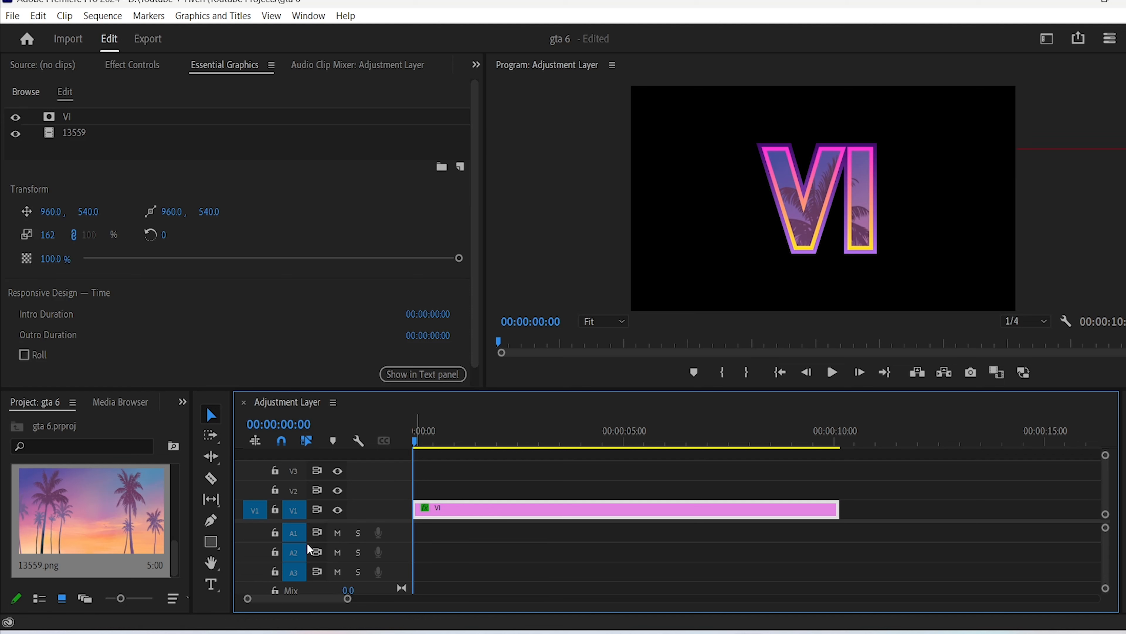
left_click(211, 541)
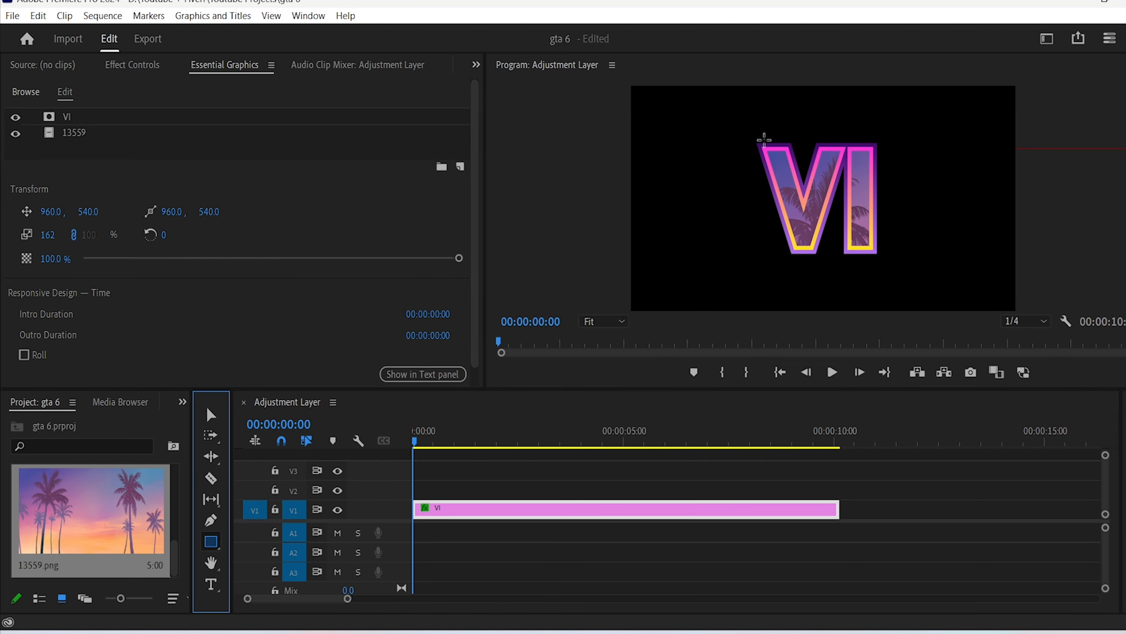
left_click_drag(757, 149, 891, 262)
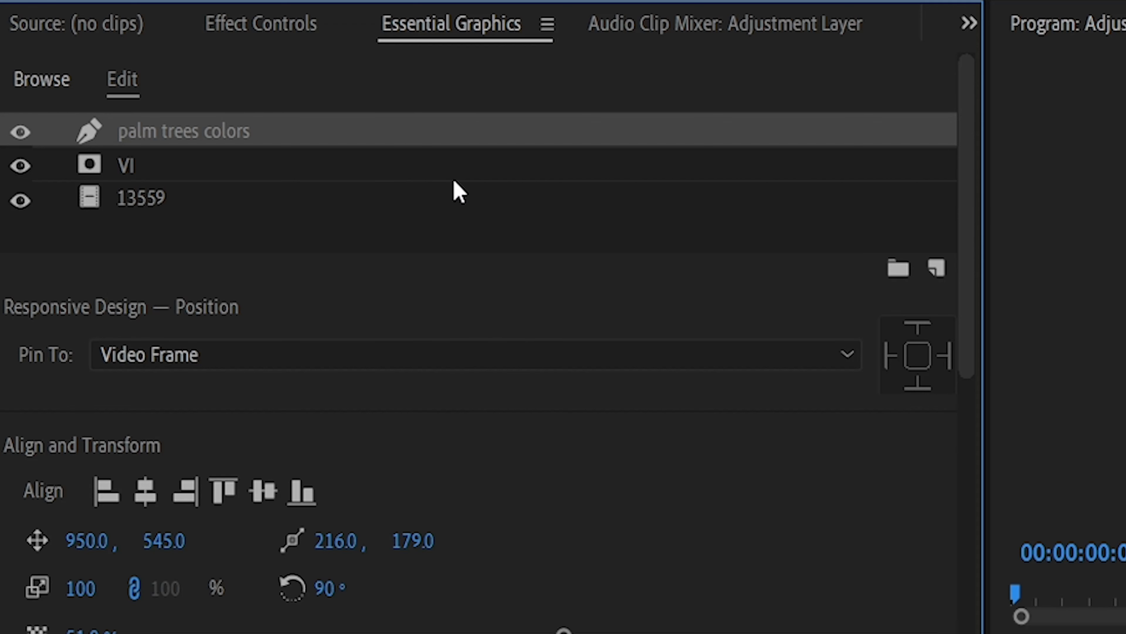
left_click_drag(274, 140, 271, 235)
left_click_drag(193, 186, 198, 166)
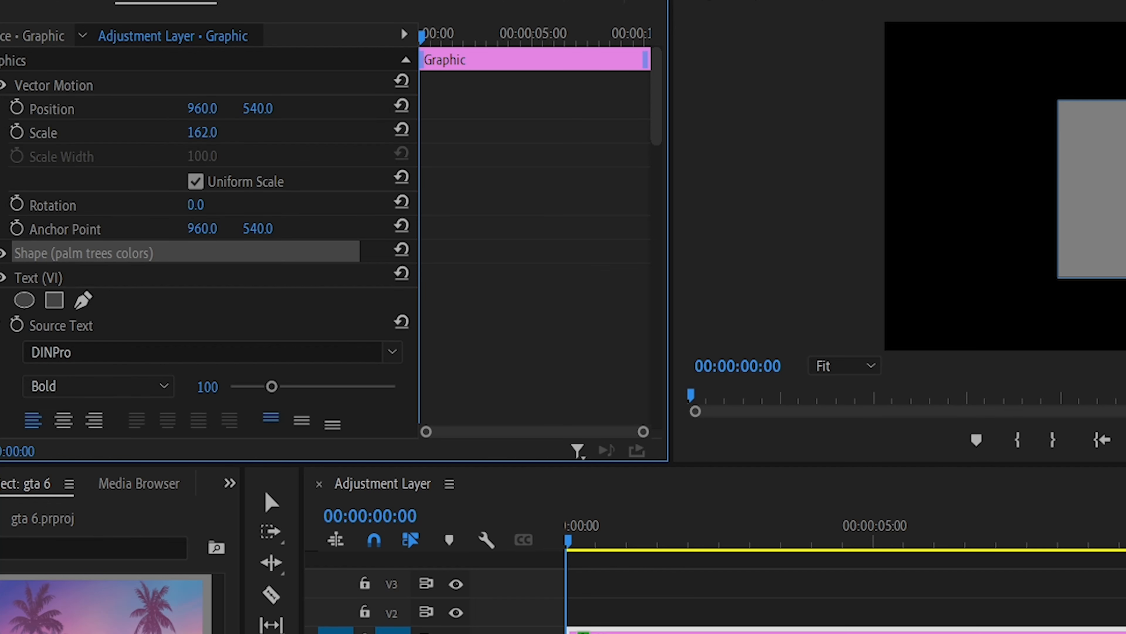
Change the palm trees colors shape's fill to a linear gradient with a blue 0B25E3 start color stop
left_click(3, 253)
scroll(488, 247, "down", 3)
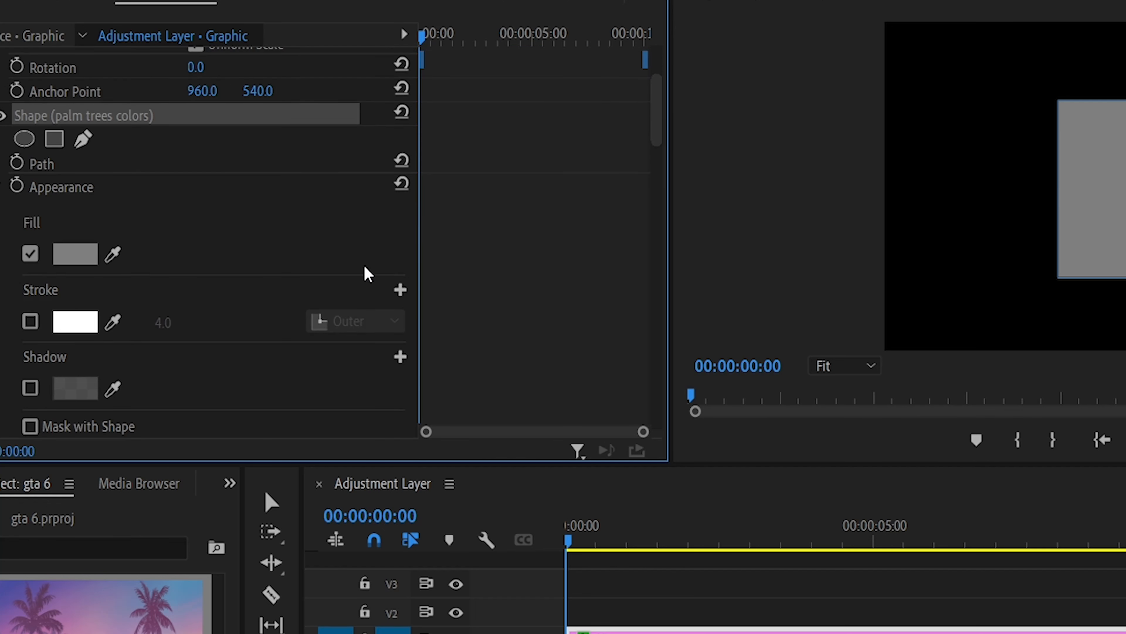
left_click(77, 257)
left_click(557, 195)
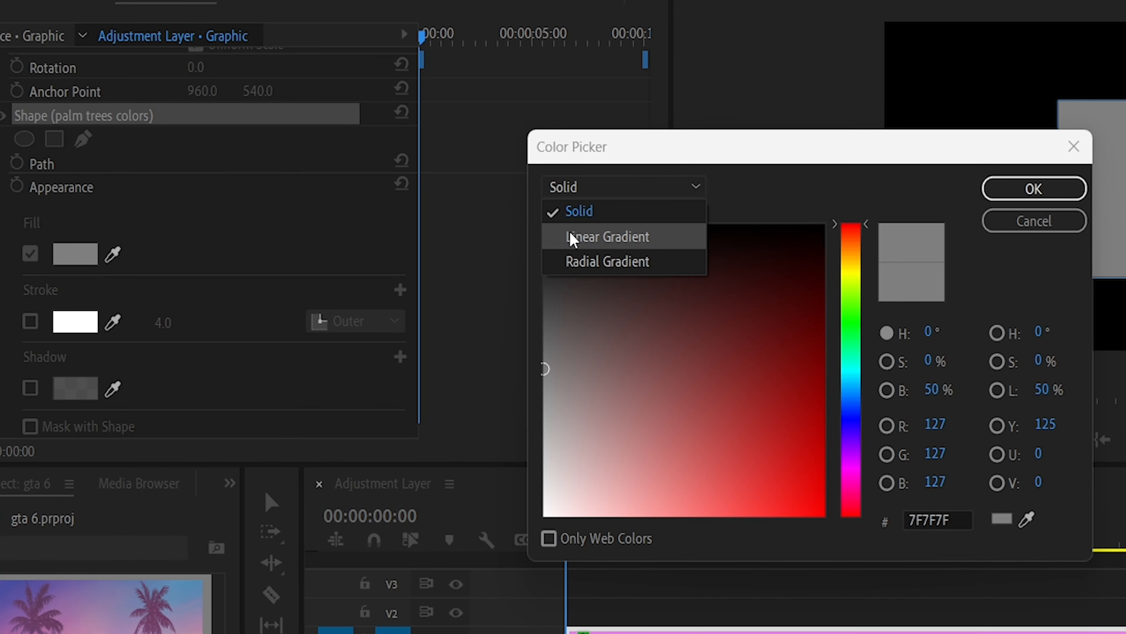
left_click(573, 237)
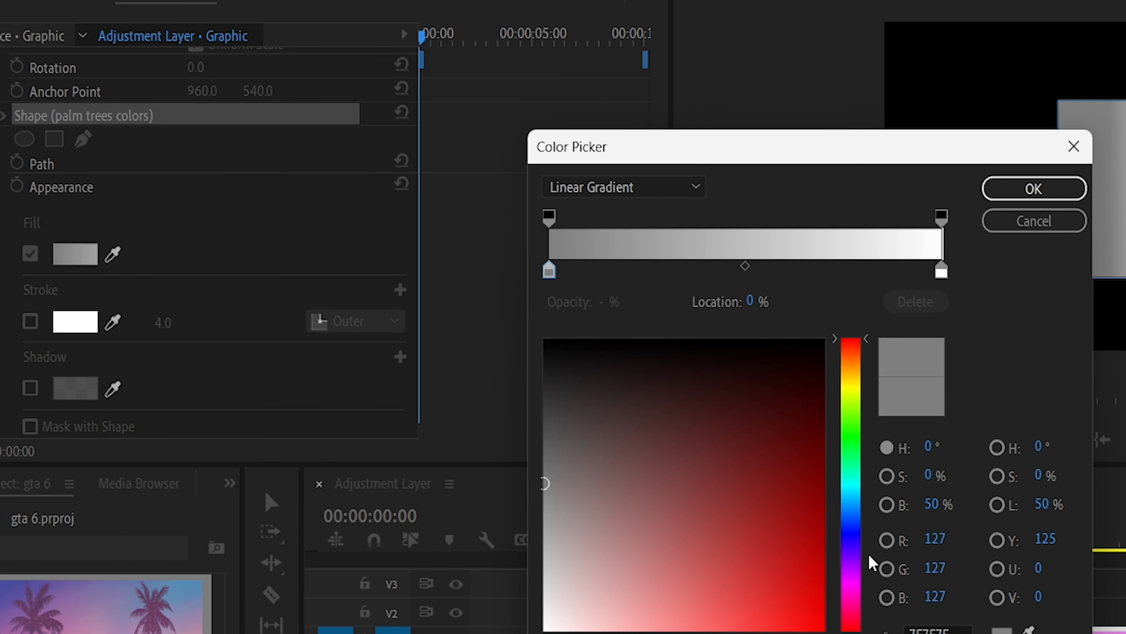
left_click(851, 528)
left_click_drag(795, 554, 808, 591)
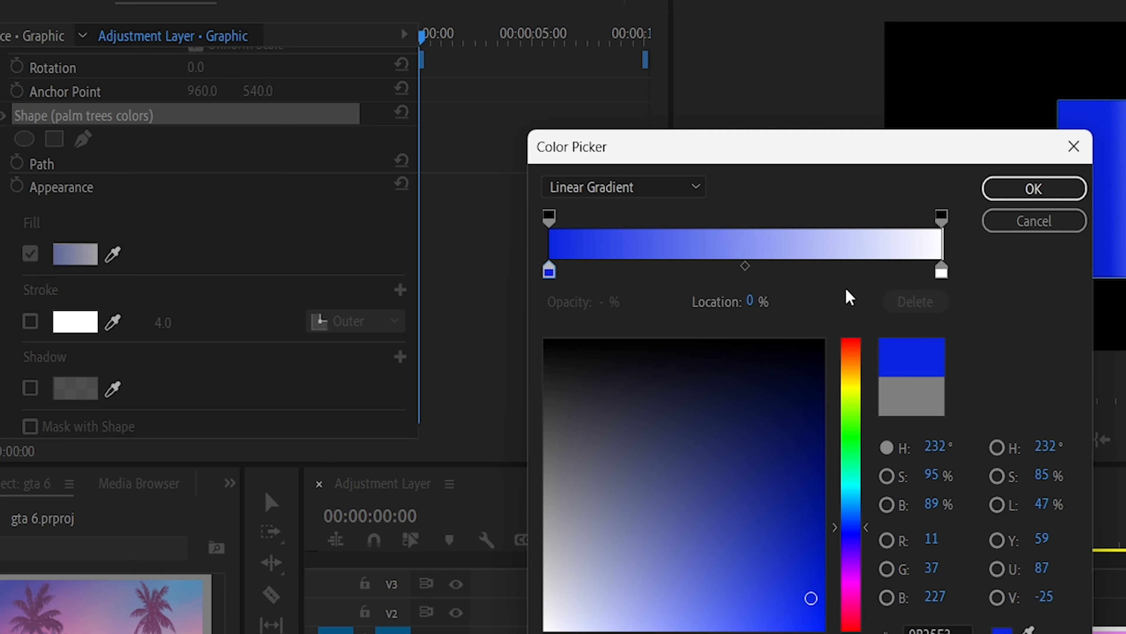
Set the fill gradient's end color stop to yellow FBFF04 and add a magenta E30BE1 stop at 49%
left_click(941, 272)
left_click(852, 390)
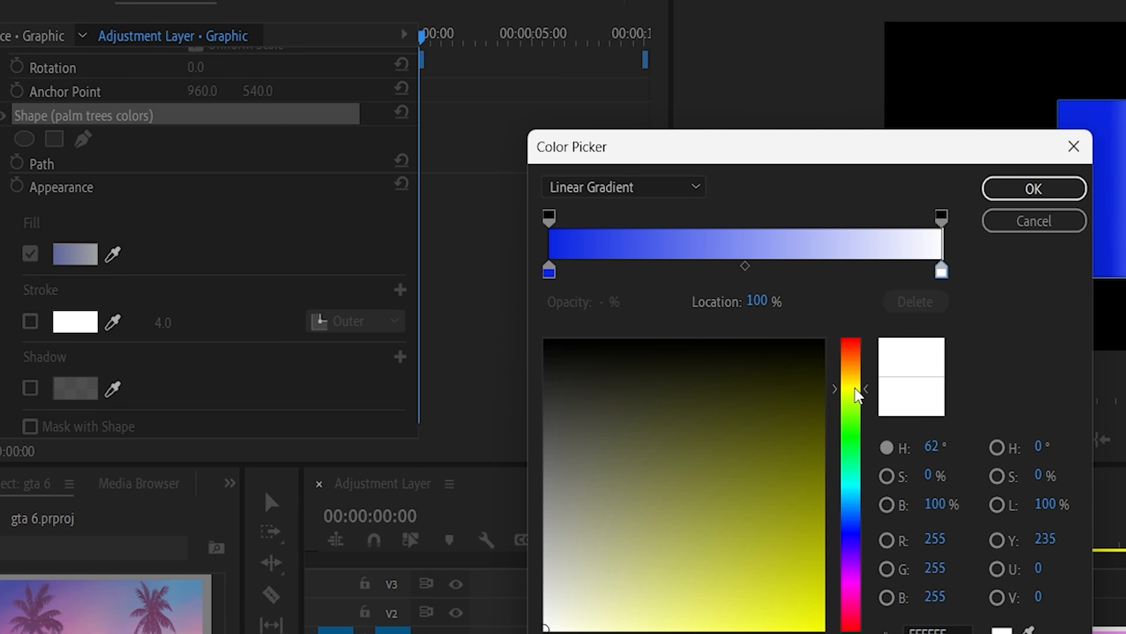
left_click_drag(799, 530, 823, 606)
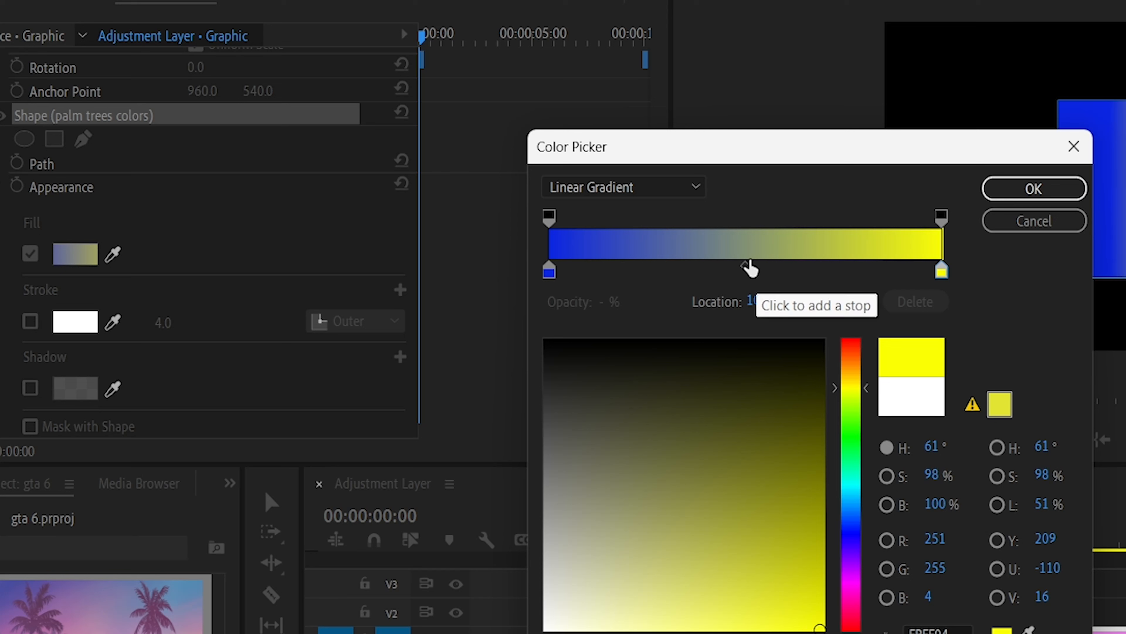
left_click(743, 268)
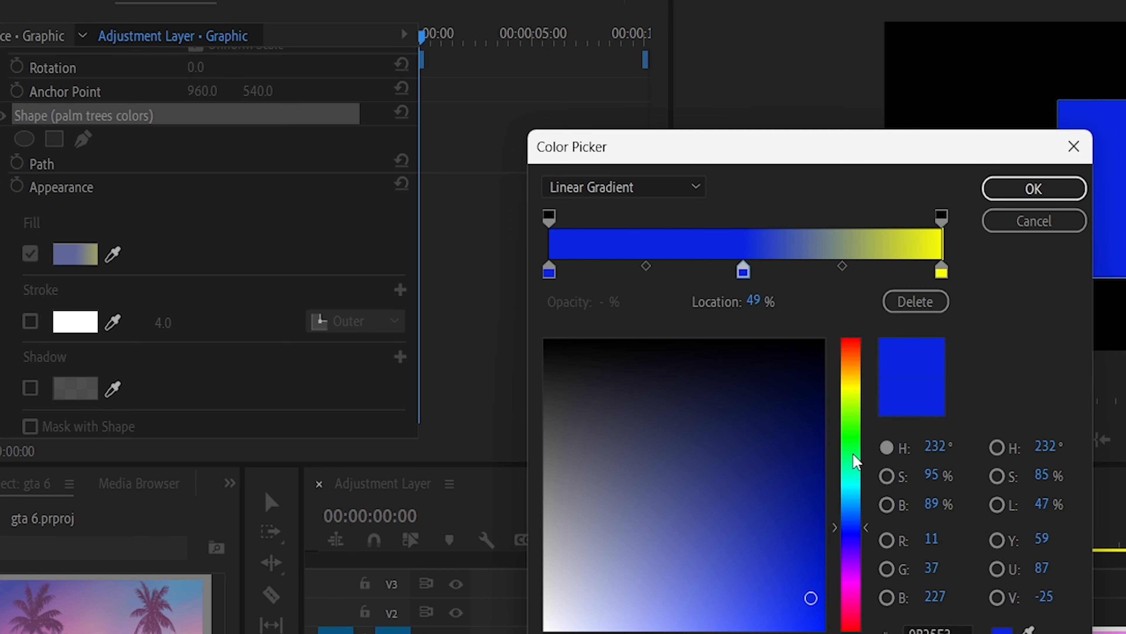
left_click(852, 582)
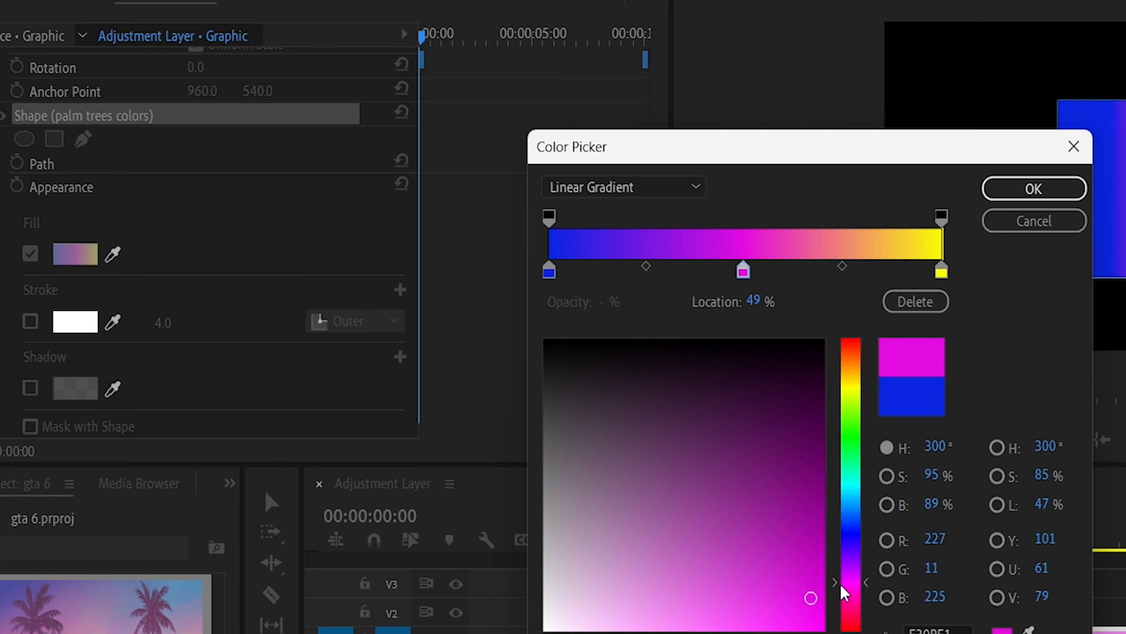
left_click(1021, 190)
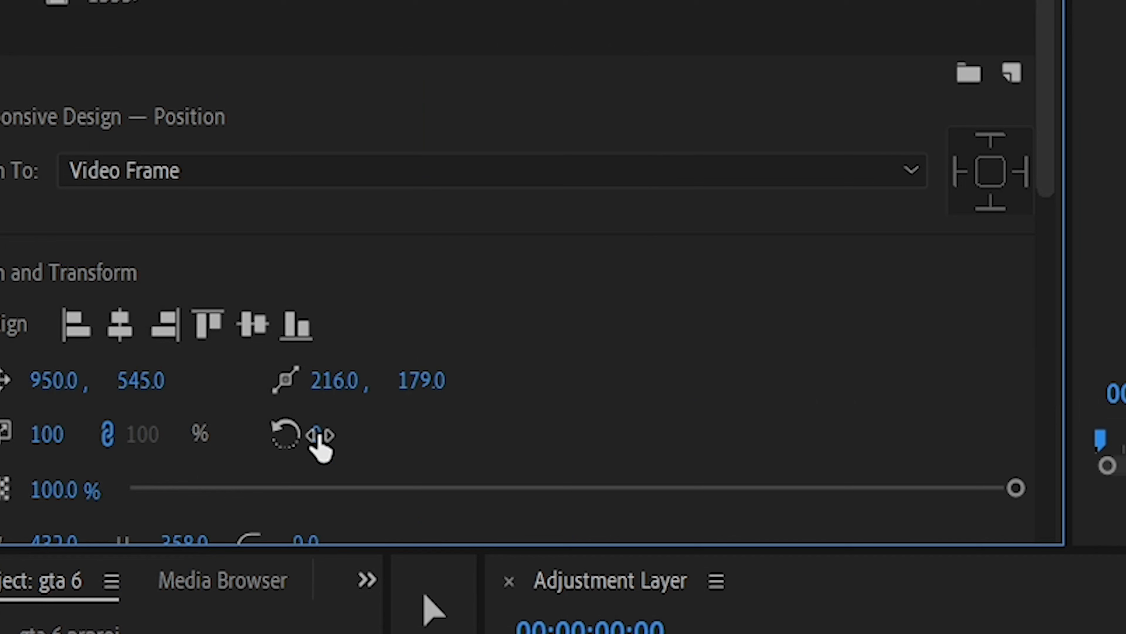
Rotate the palm trees colors shape 90° and lower its opacity to about 51%
left_click(319, 434)
type("90")
key("Return")
left_click_drag(1016, 488, 398, 490)
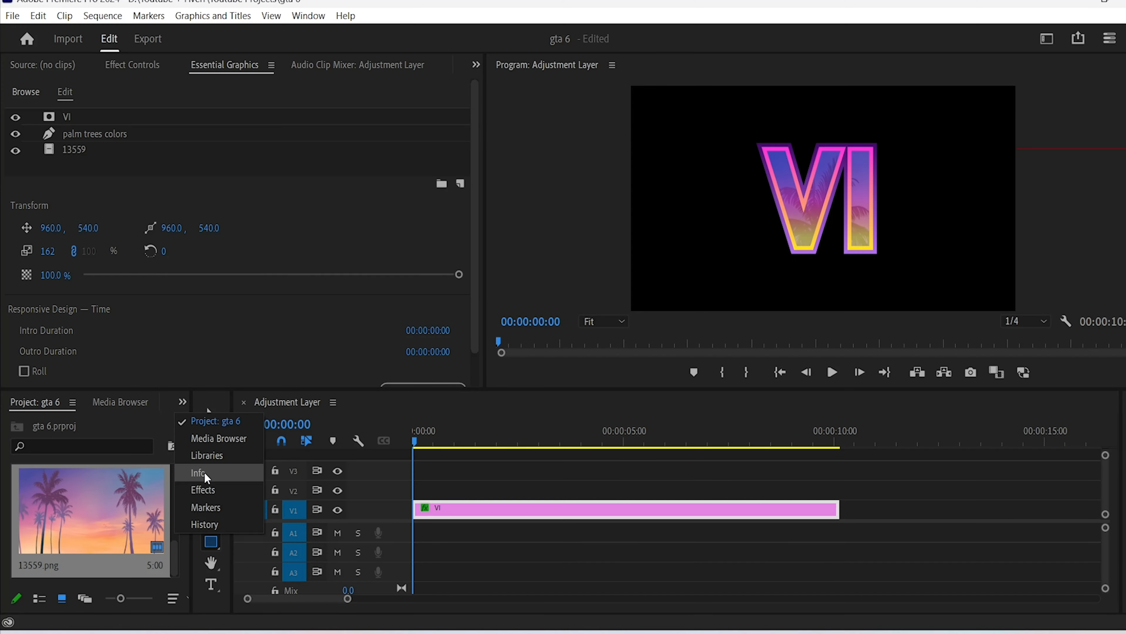
Find the Turbulent Displace effect and add it to the title graphic directly above the 13559 image layer
left_click(201, 485)
left_click(81, 421)
type("turbula")
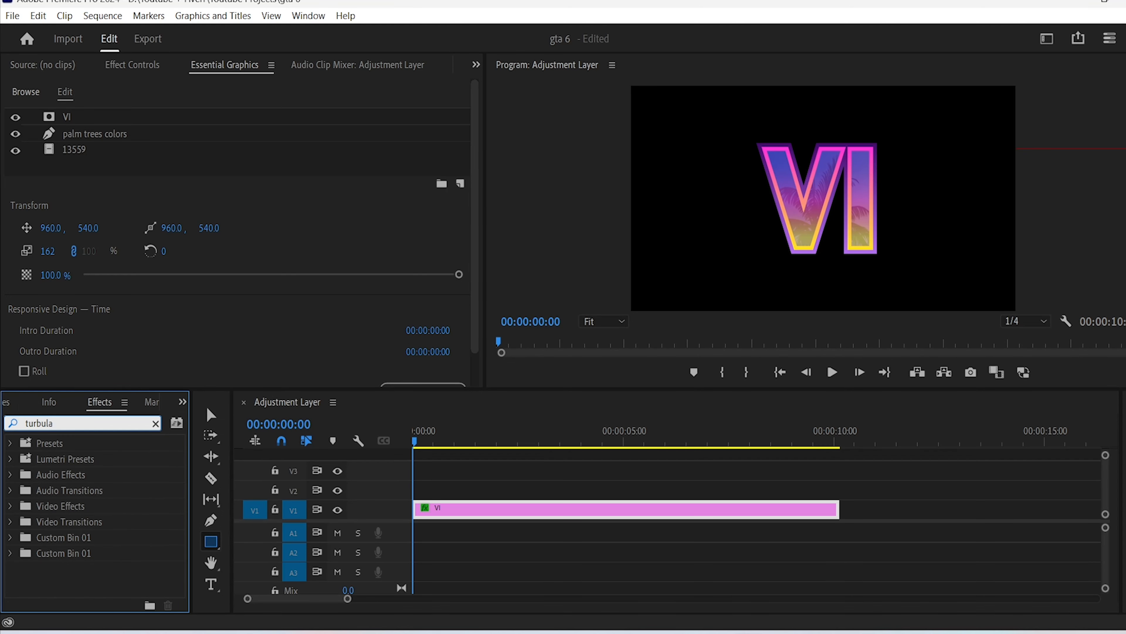
key("BackSpace")
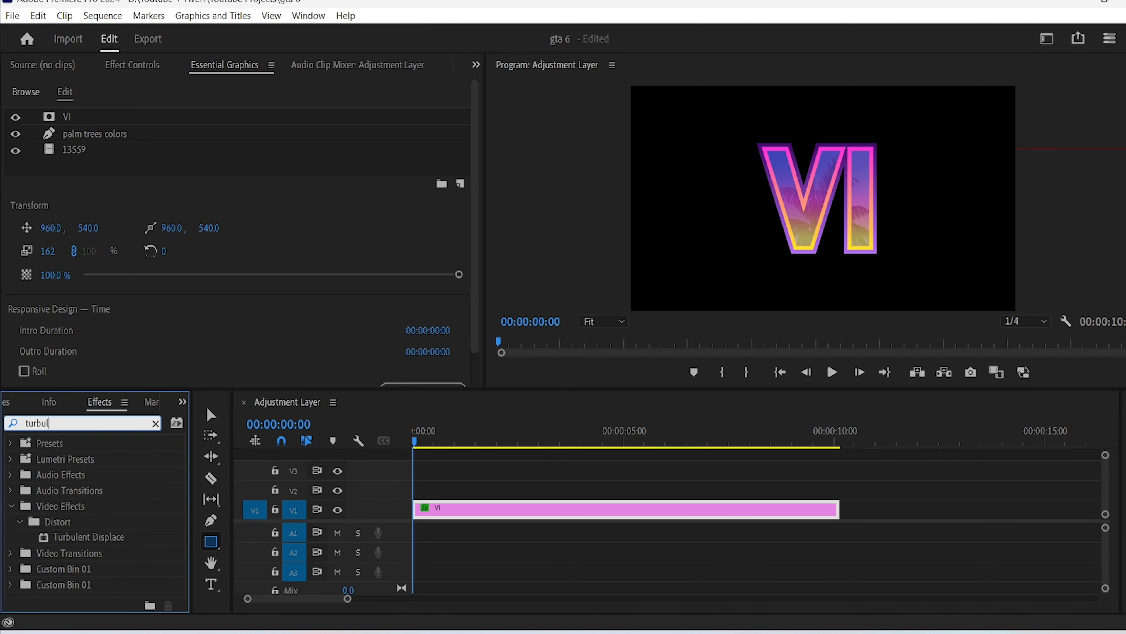
left_click(91, 541)
left_click_drag(144, 442, 122, 160)
Keyframe Turbulent Displace's Evolution at 0 at the clip's start and at 360 at 00:00:10:02
scroll(372, 212, "down", 4)
scroll(371, 216, "down", 3)
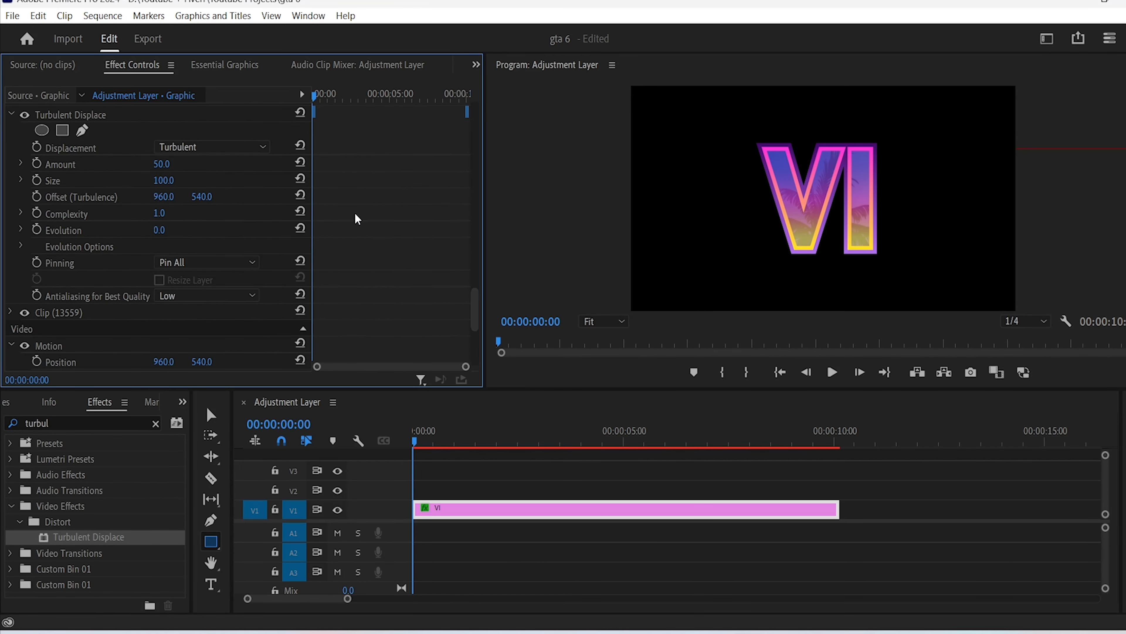
left_click(36, 231)
left_click_drag(415, 442, 840, 495)
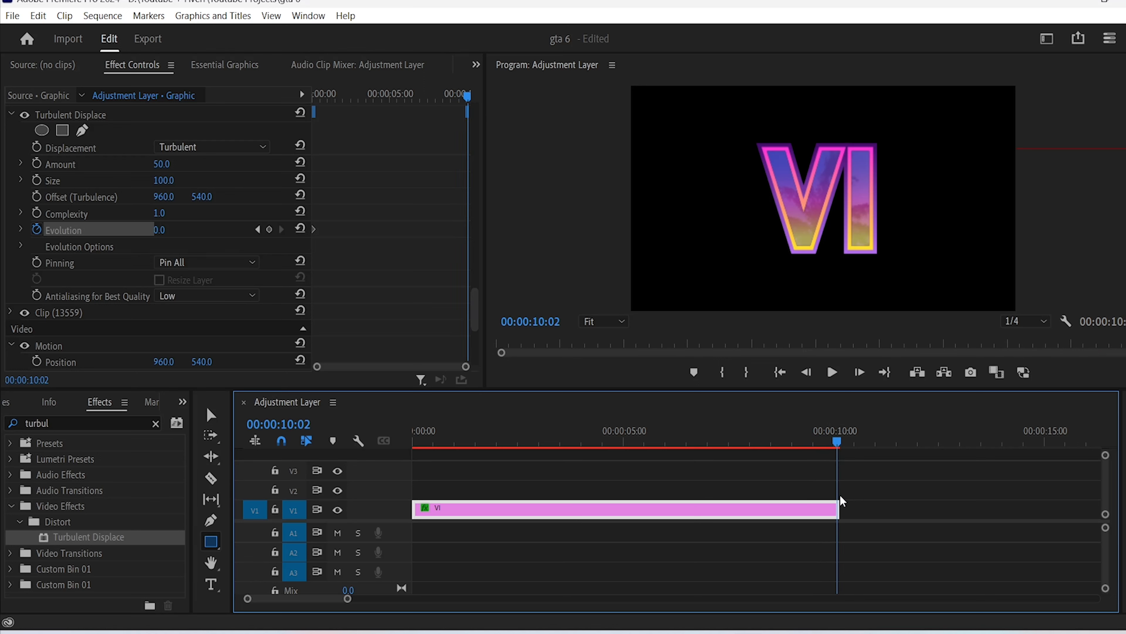
left_click(269, 229)
left_click(164, 229)
type("360")
key("Return")
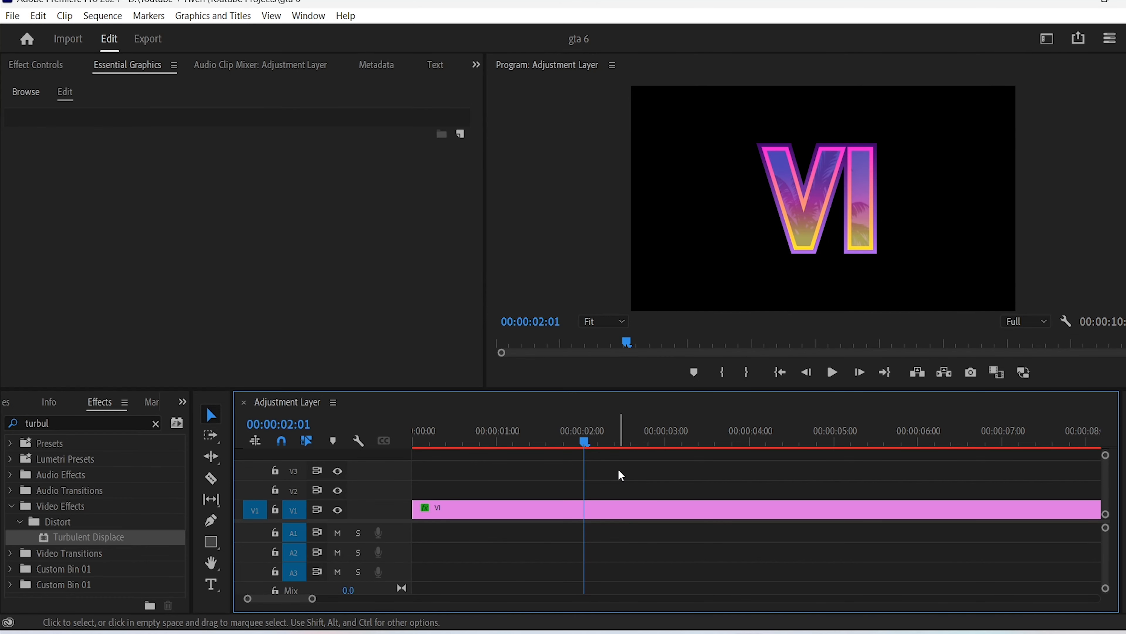
Duplicate the VI clip onto track V2 and trim the V1 clip's end to 00:00:02:16
left_click_drag(312, 599, 422, 599)
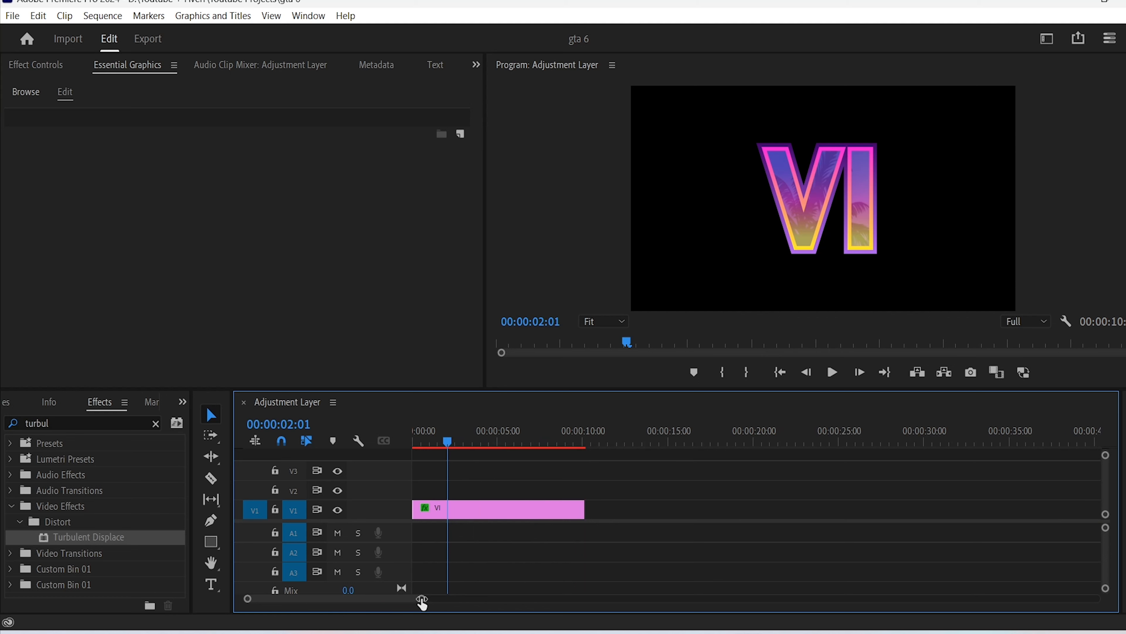
left_click(474, 519)
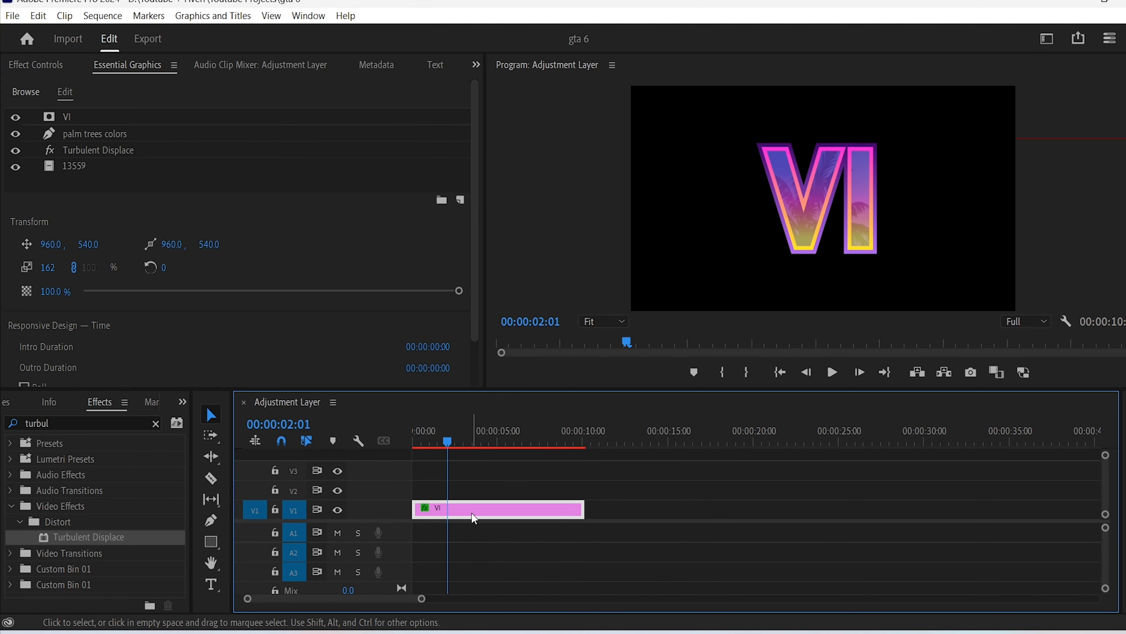
left_click_drag(474, 517, 456, 443)
left_click_drag(583, 510, 452, 510)
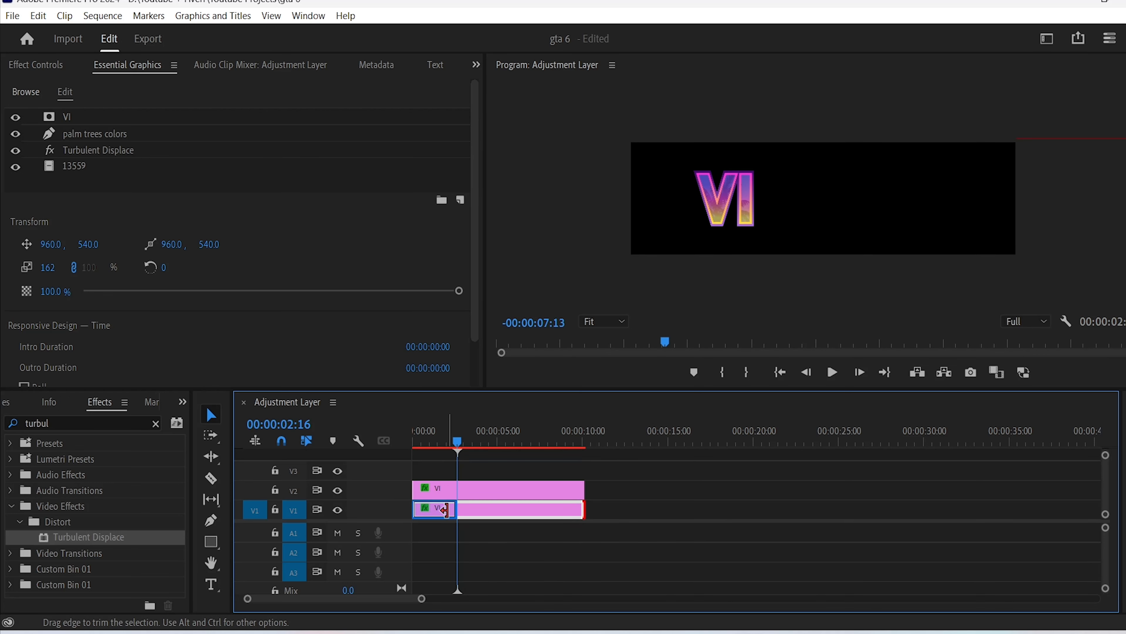
left_click(491, 527)
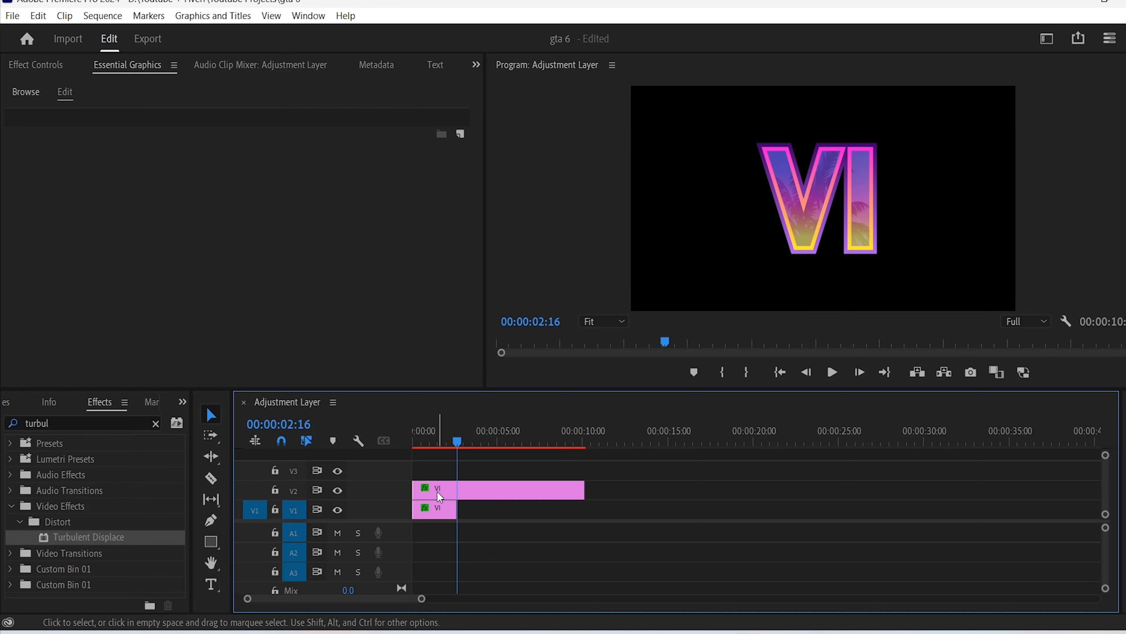
Shift the V2 clip to start just before the V1 clip ends and place the playhead at 00:00:01:20
left_click(428, 490)
left_click_drag(427, 489, 456, 486)
left_click_drag(458, 443, 443, 443)
key("=")
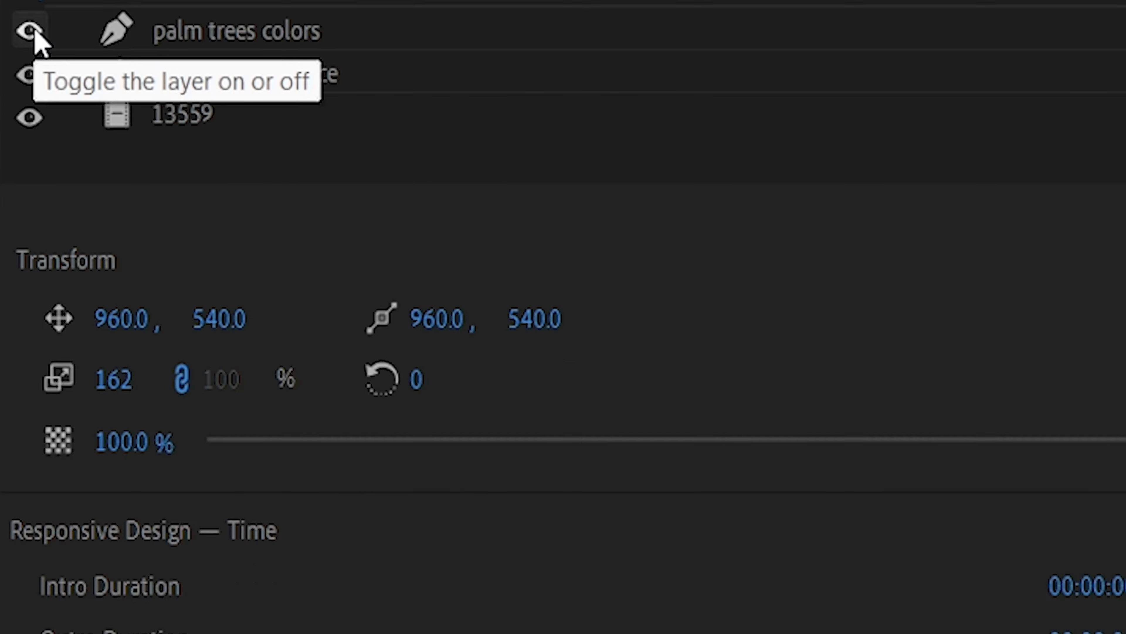
Hide the palm trees colors, Turbulent Displace and 13559 layers in the V1 clip
left_click(16, 134)
left_click(17, 150)
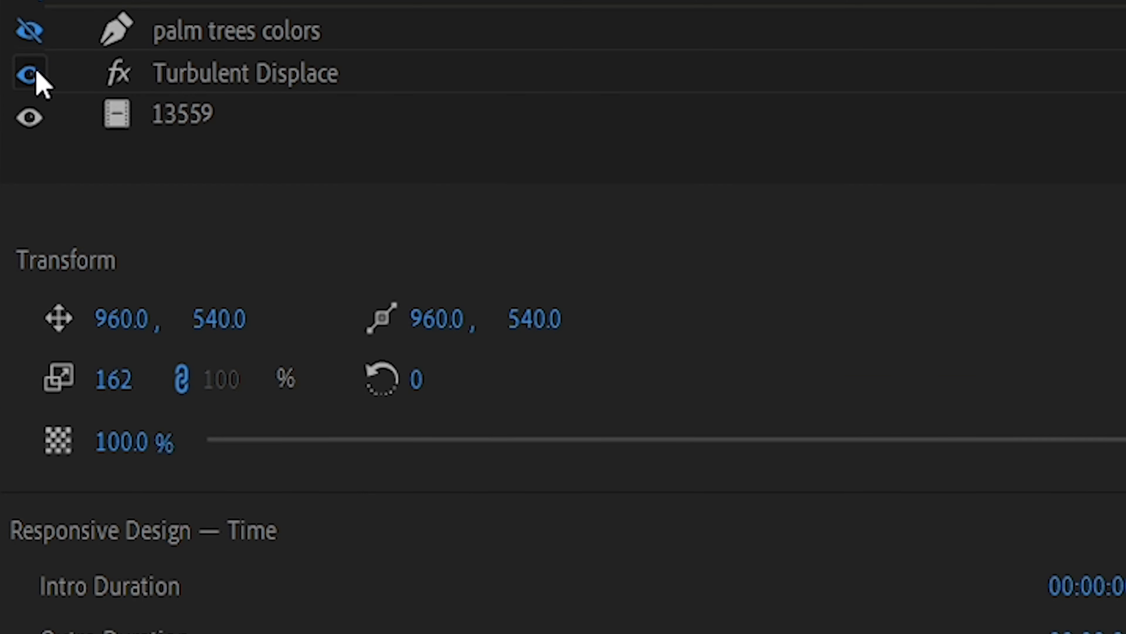
left_click(30, 117)
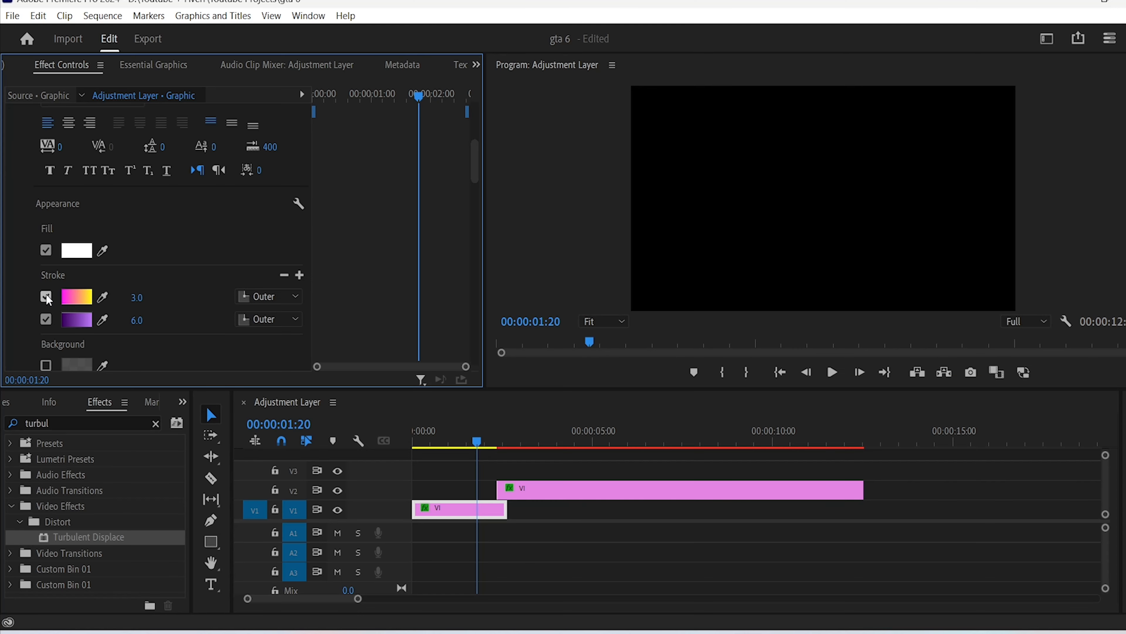
Turn off both gradient strokes and Mask with Text for the VI text in the V1 clip
left_click(46, 296)
left_click(46, 319)
scroll(26, 306, "down", 3)
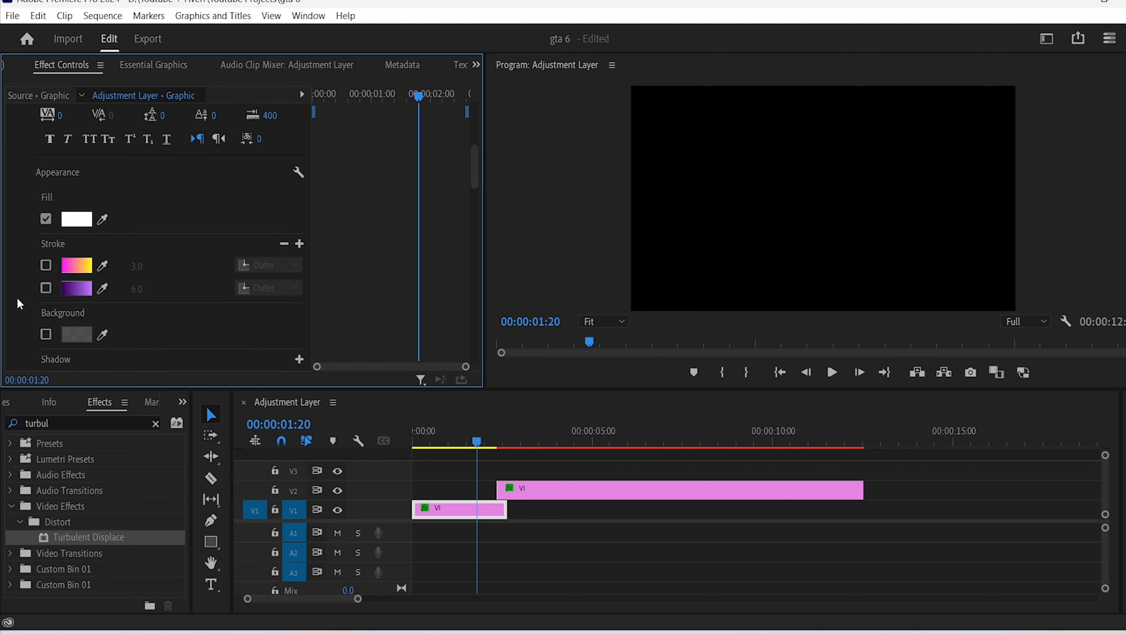
left_click(46, 328)
left_click(46, 329)
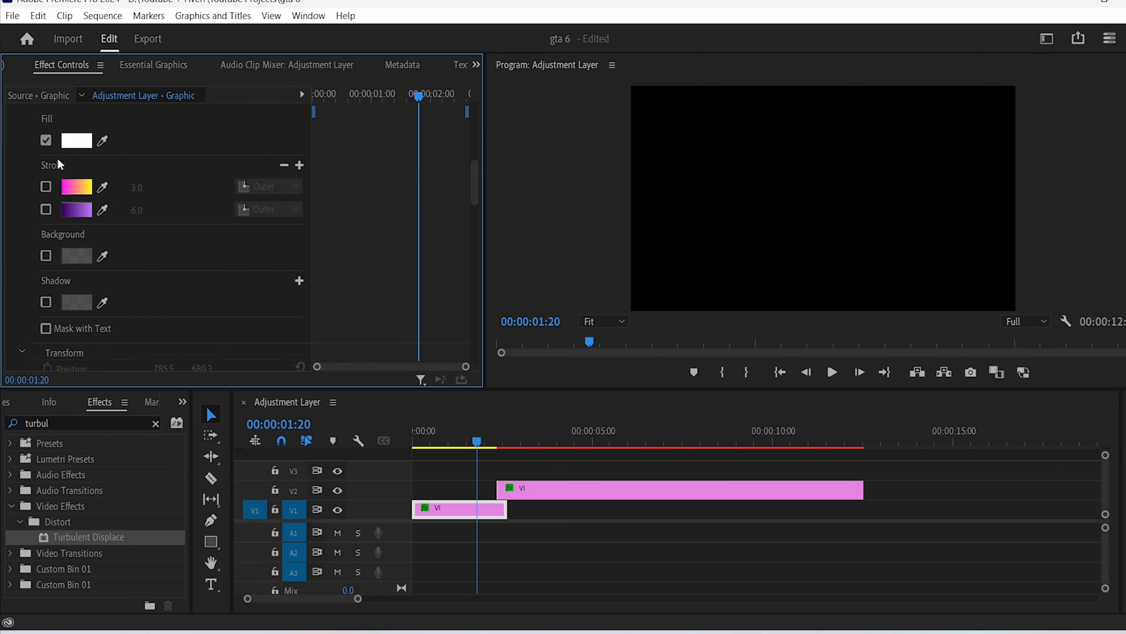
Set the V1 clip's VI text fill to solid black 000000
left_click(76, 140)
left_click(536, 224)
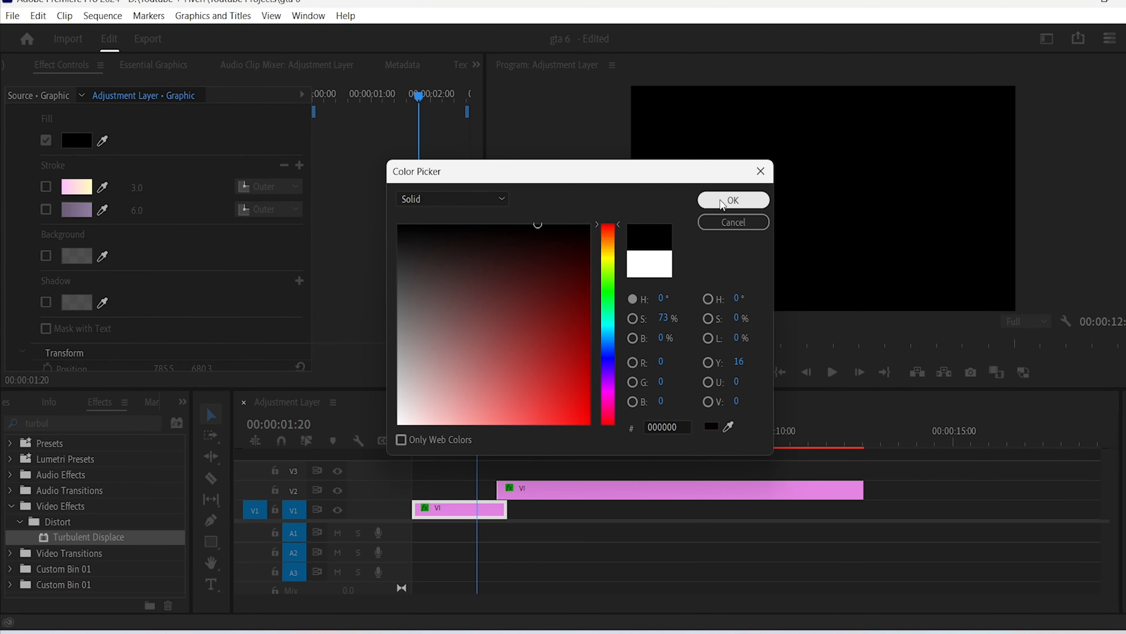
left_click(734, 200)
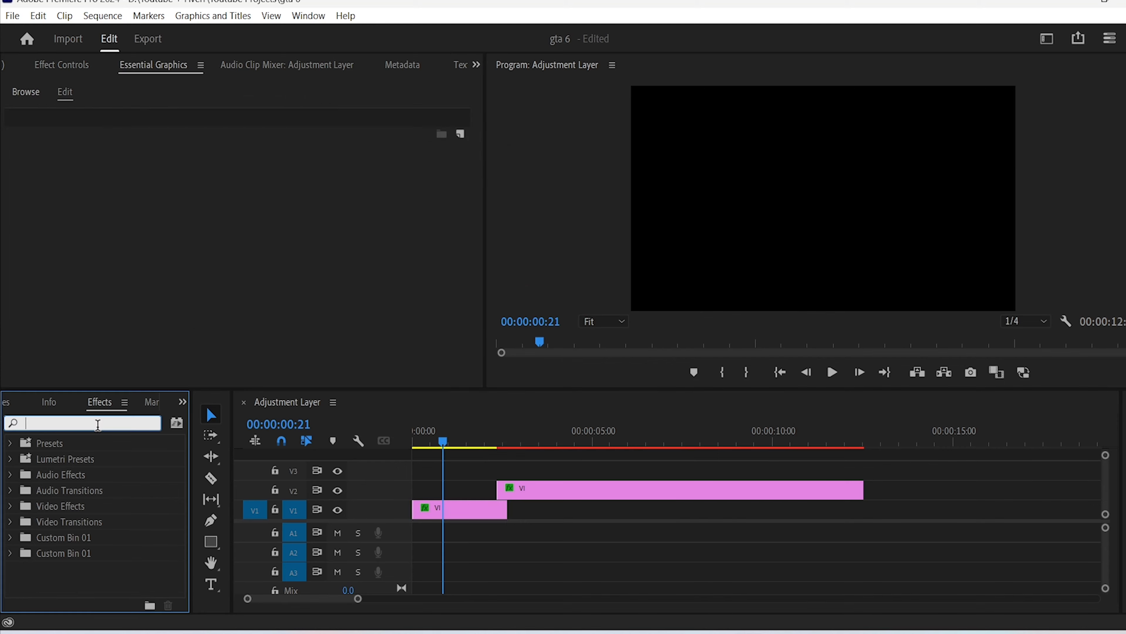
Find the VR Glow effect and add it to the V1 clip's graphic above the VI text
type("vr glow")
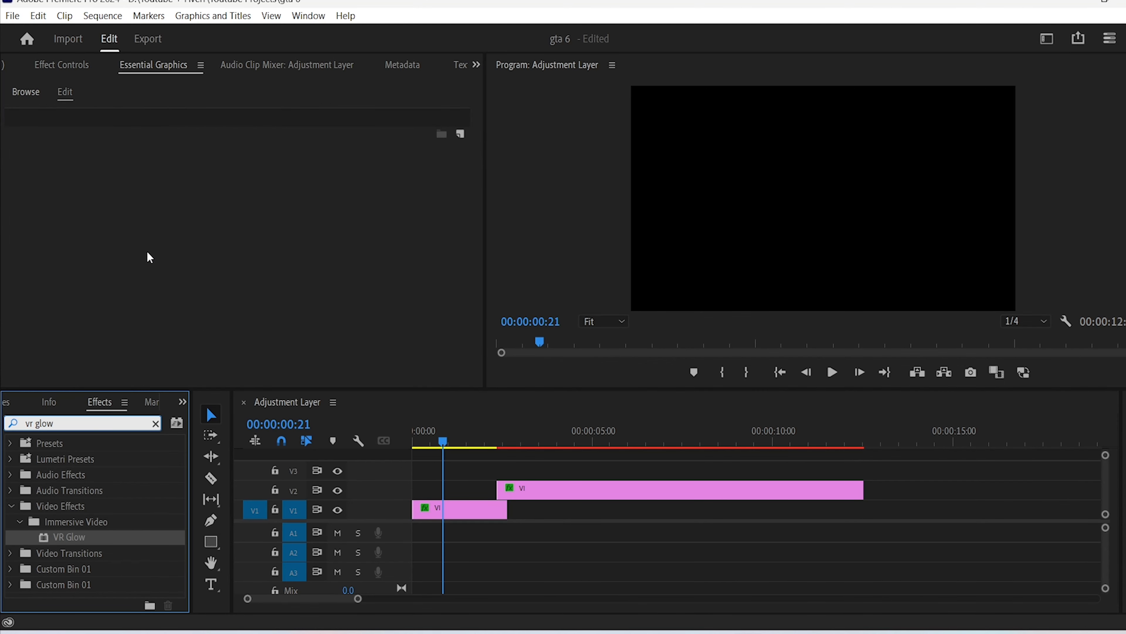
left_click(396, 496)
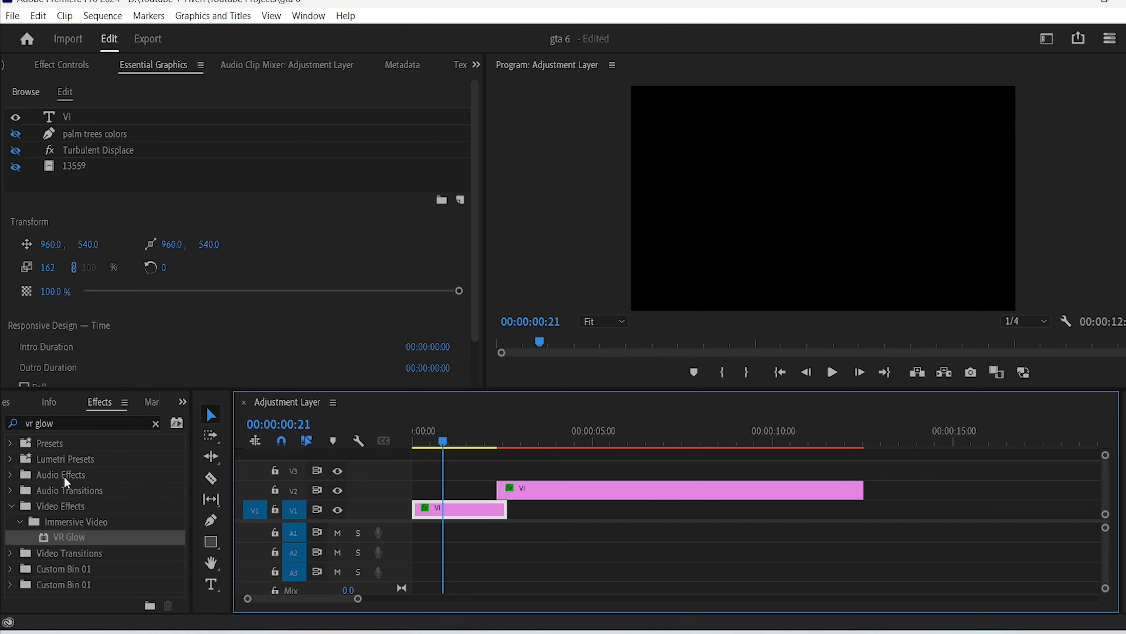
left_click_drag(76, 535, 89, 117)
Enable Use Tint Color for the V1 clip's VR Glow and set the tint to pink FF2EEA
scroll(433, 235, "down", 3)
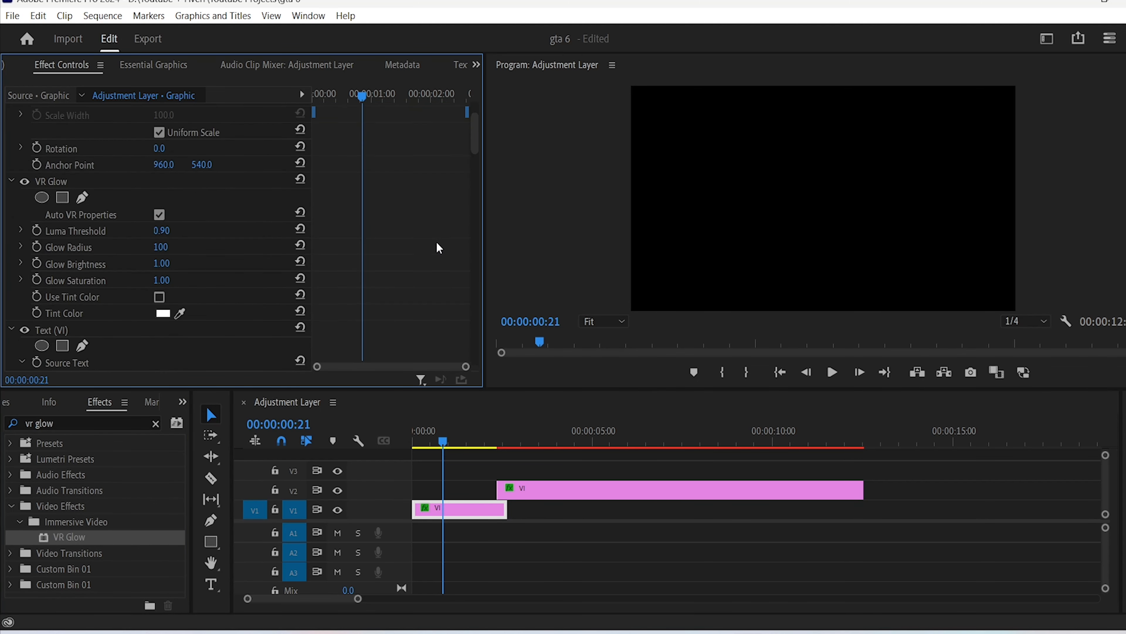
left_click(160, 266)
left_click(165, 285)
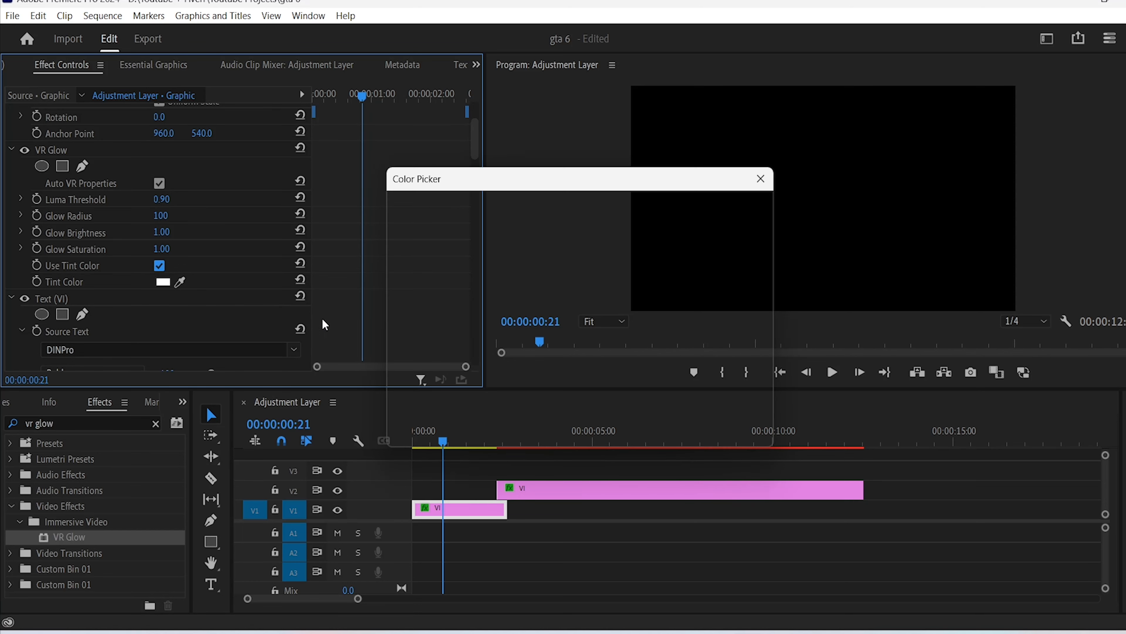
left_click(608, 386)
left_click(570, 383)
left_click_drag(570, 384, 555, 416)
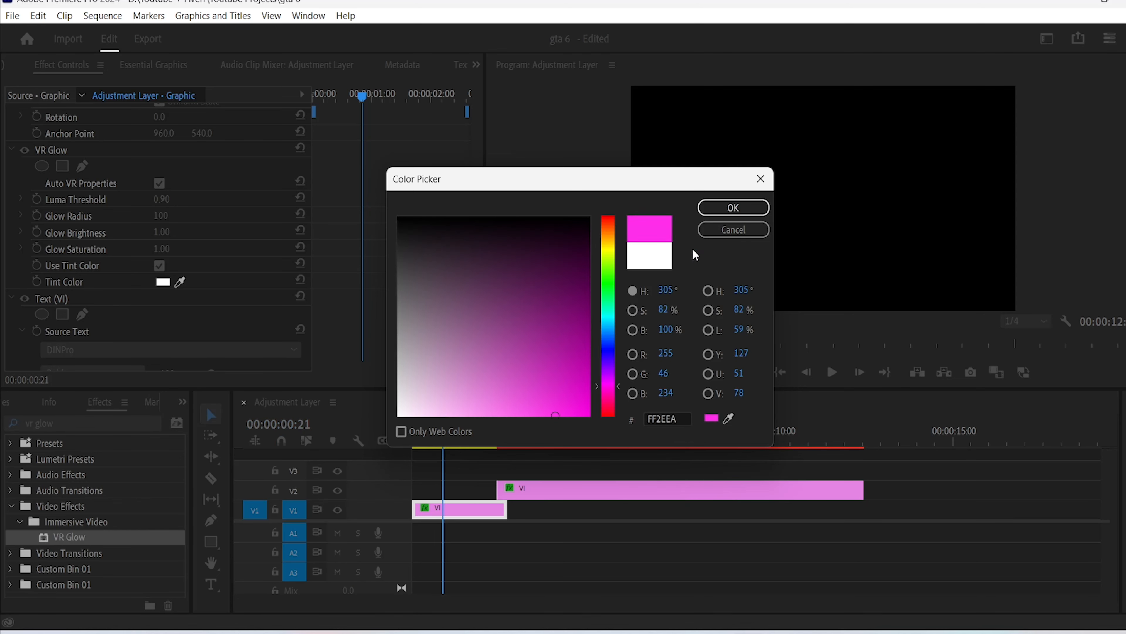
left_click(734, 207)
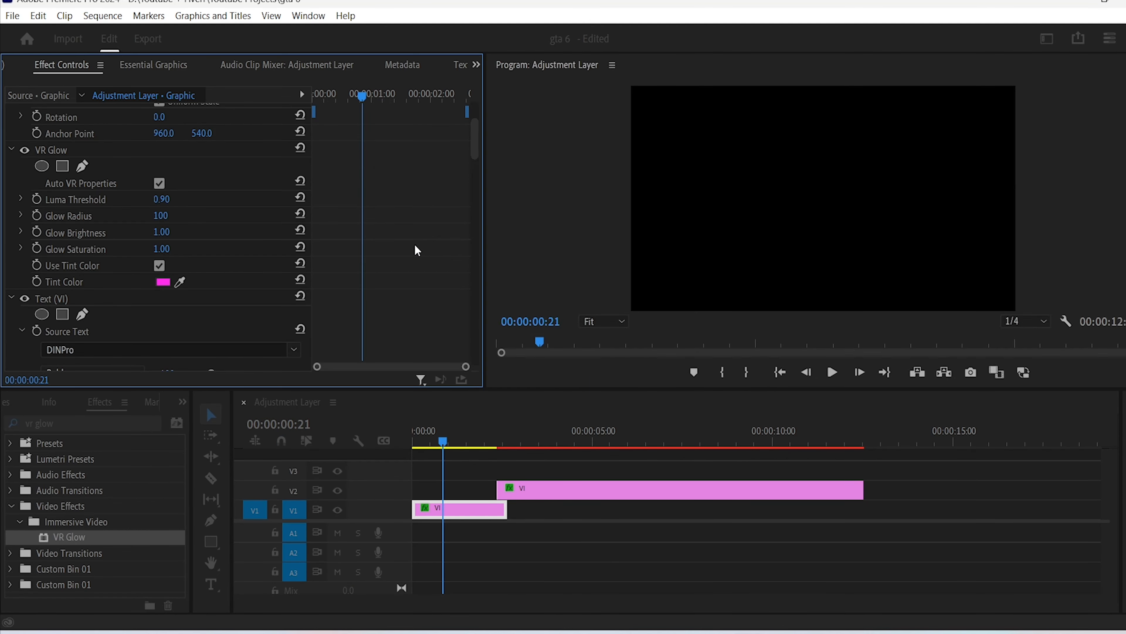
Set the VR Glow's Luma Threshold to 0
left_click(170, 201)
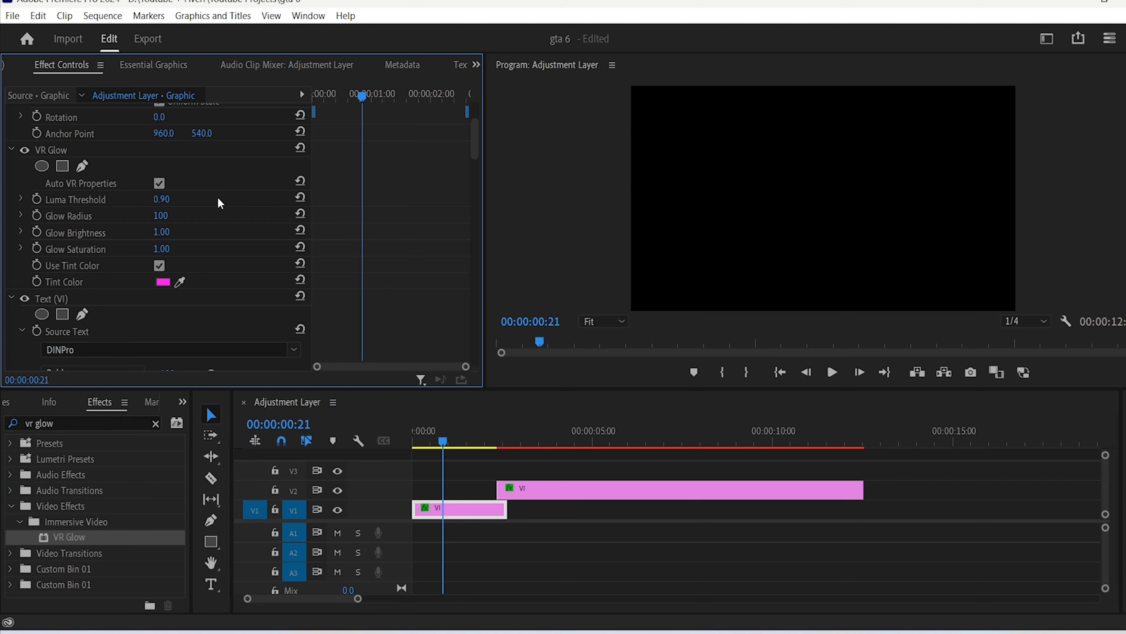
type("0")
key("Return")
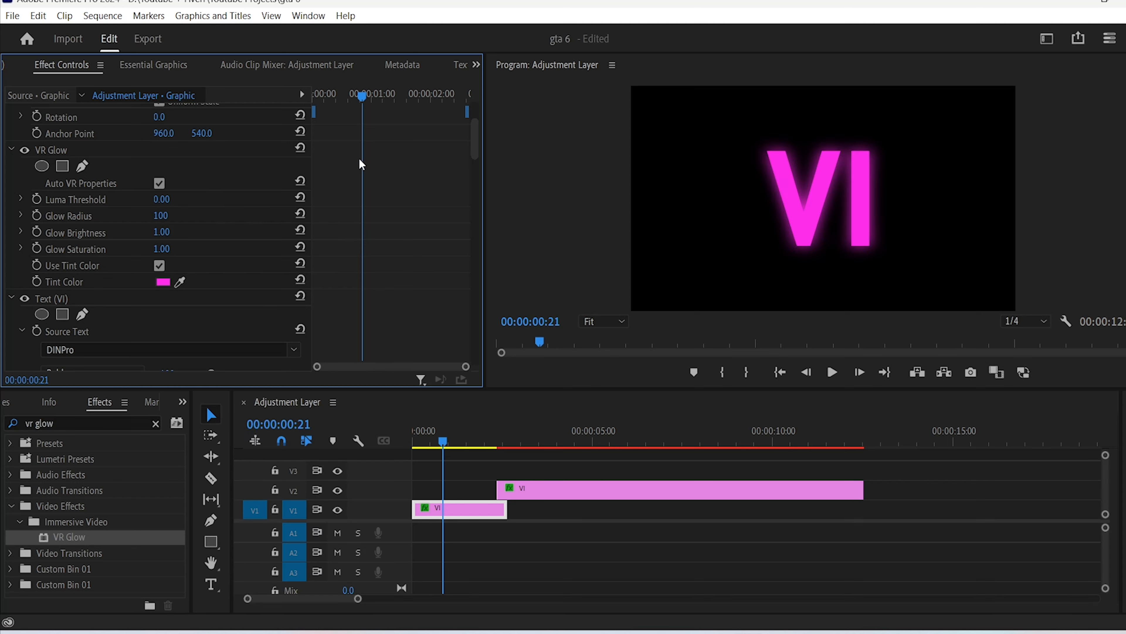
Keyframe the VR Glow's Glow Radius and Glow Brightness at 00:00:02:00 with both values set to 0
left_click_drag(445, 443, 486, 444)
left_click(37, 216)
left_click(36, 232)
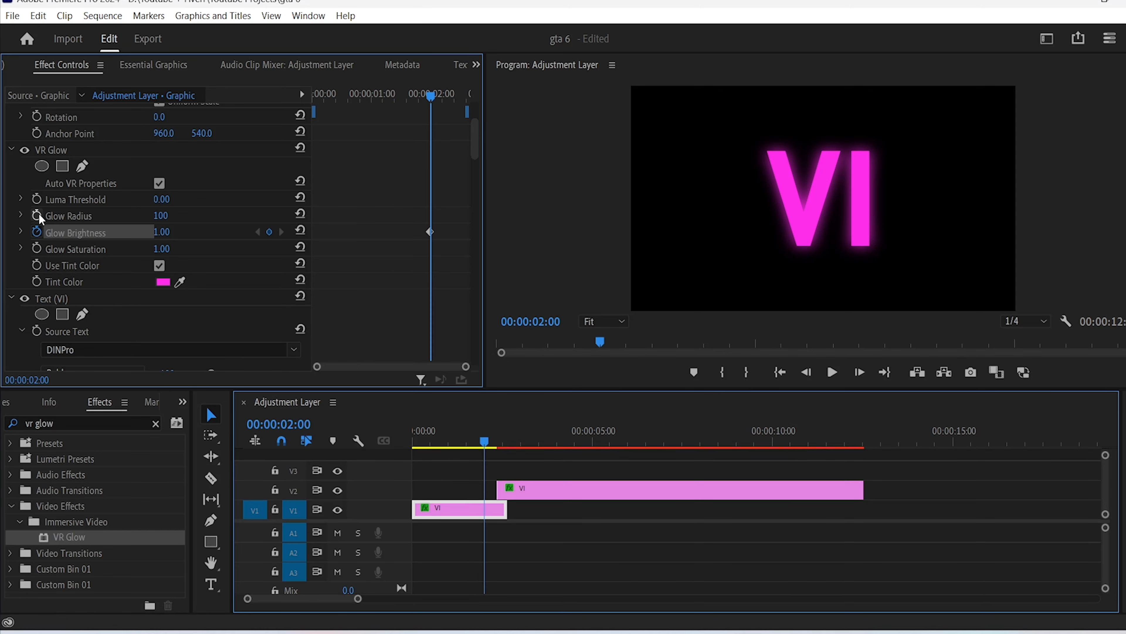
left_click(165, 231)
type("0")
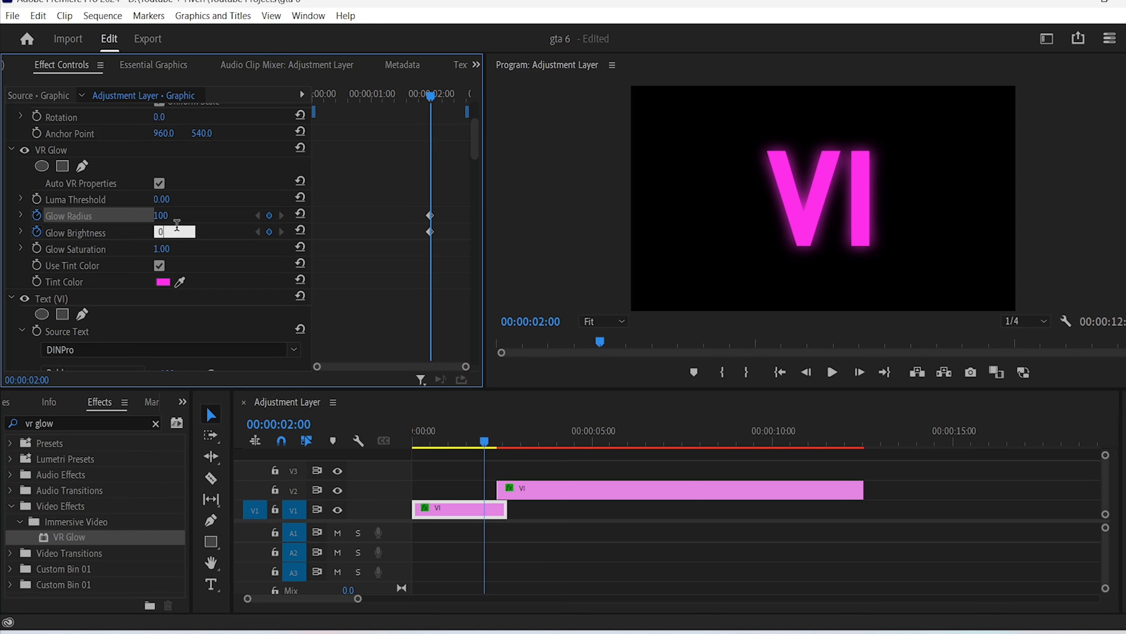
left_click(163, 216)
type("0")
key("Return")
Add Glow Radius and Glow Brightness keyframes at the V1 clip's start and scrub through the glow animation
left_click_drag(351, 95, 313, 116)
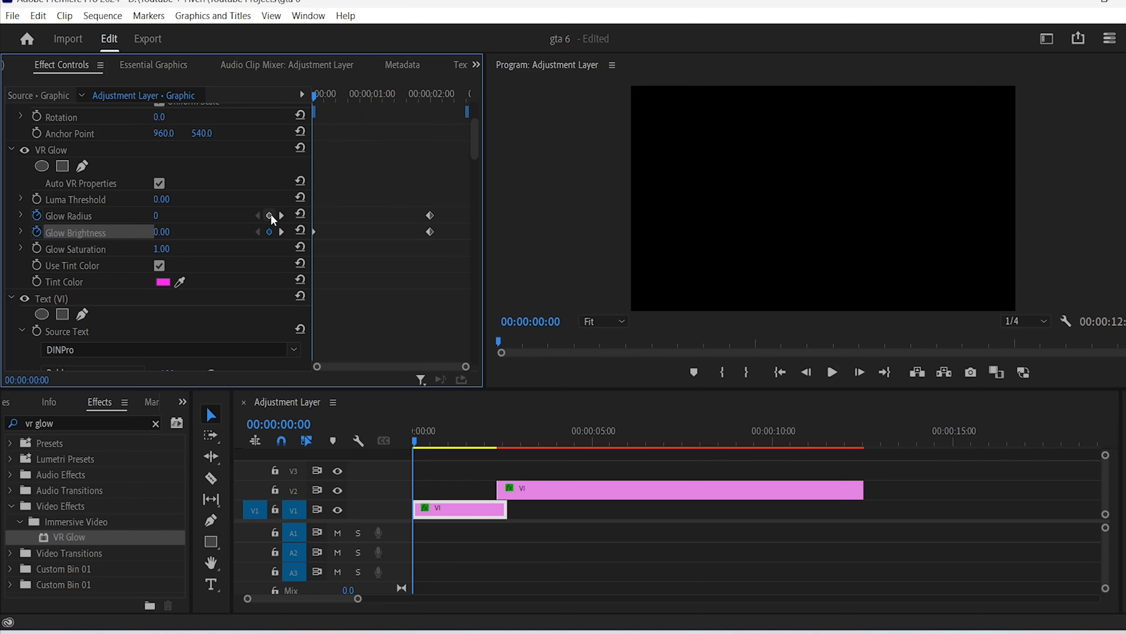
left_click_drag(417, 441, 471, 450)
Duplicate the VI text layer and place the copy above VR Glow in the V1 graphic
left_click(151, 67)
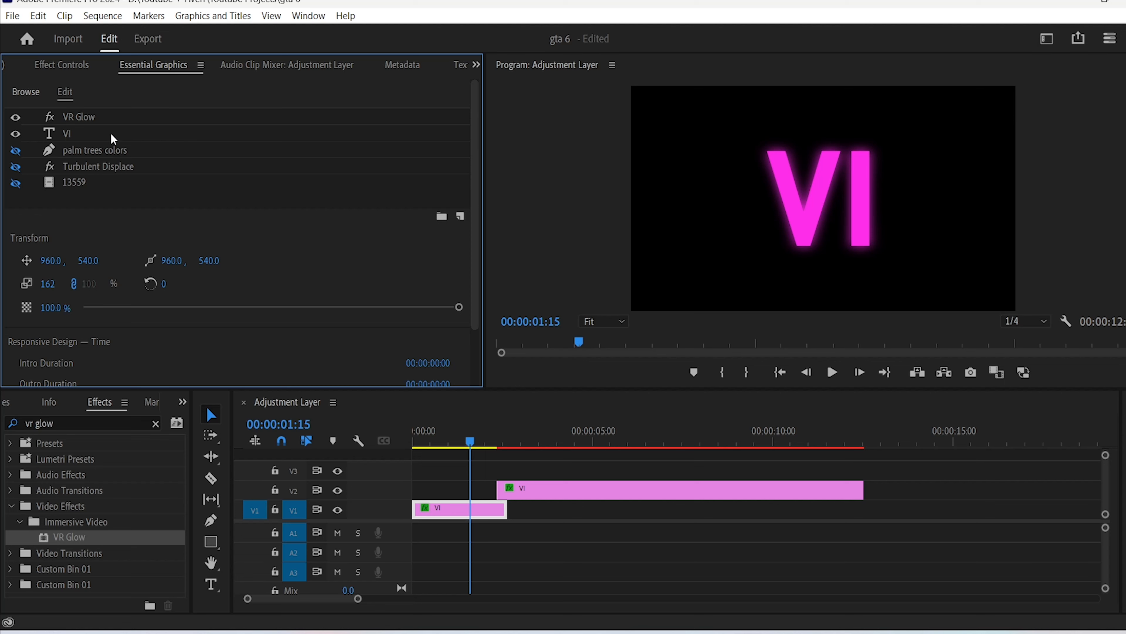
left_click(103, 139)
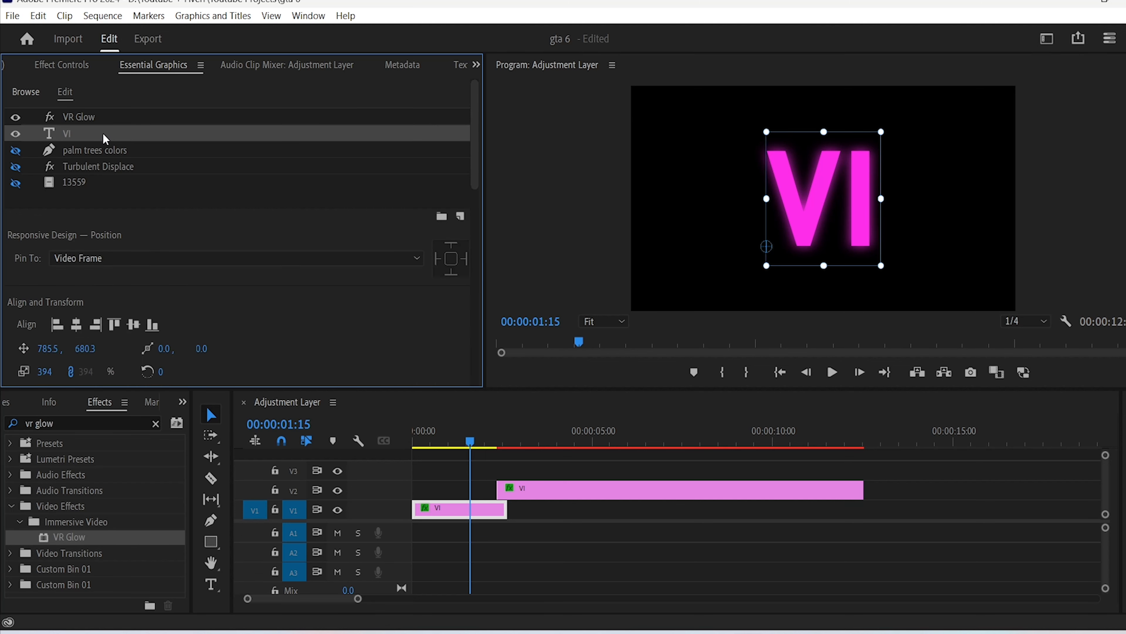
key("ctrl+v")
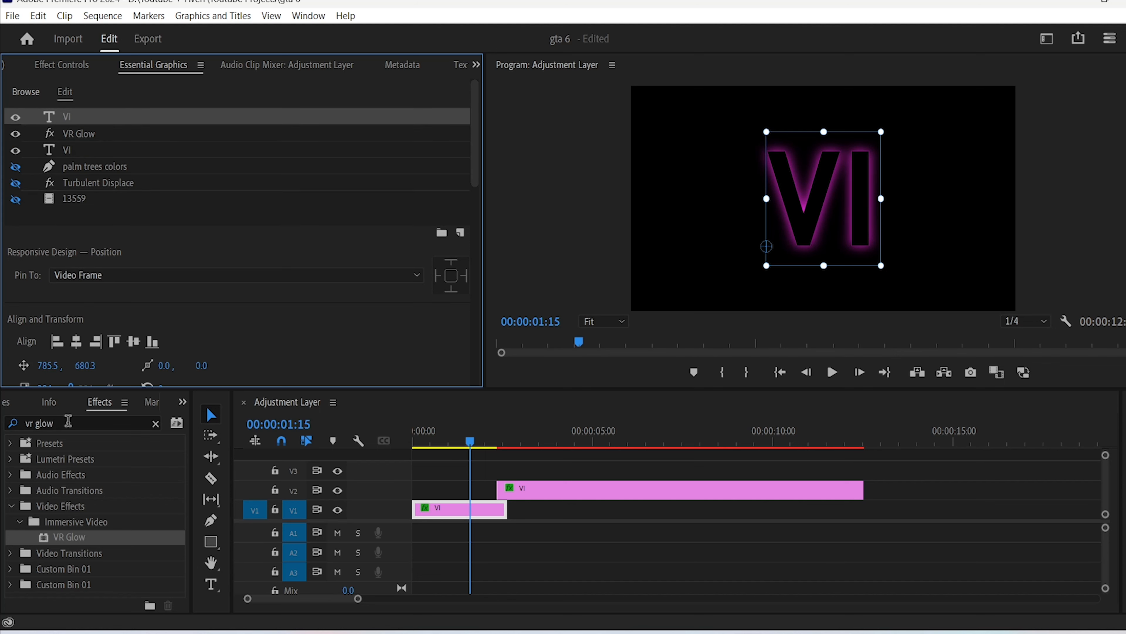
Find the Crop effect and add it above the topmost VI text in the V1 graphic
left_click(6, 424)
type("crop")
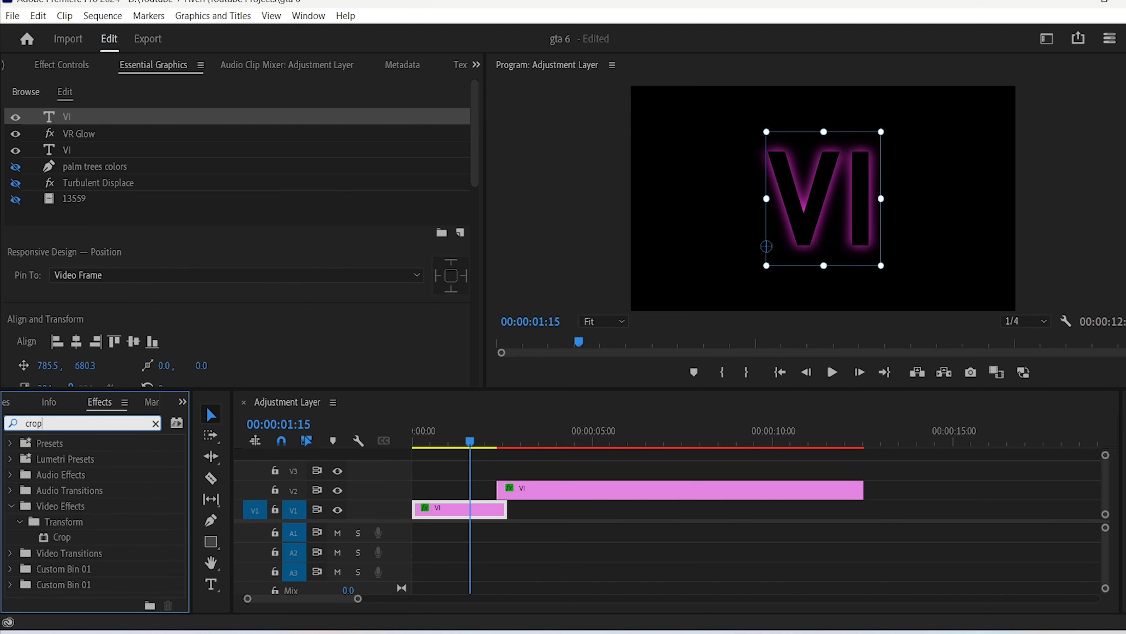
left_click_drag(80, 547, 145, 173)
Keyframe Crop's Bottom value from 83.6% at 00:00:00:00 to 22.0% at 00:00:01:04
left_click(81, 116)
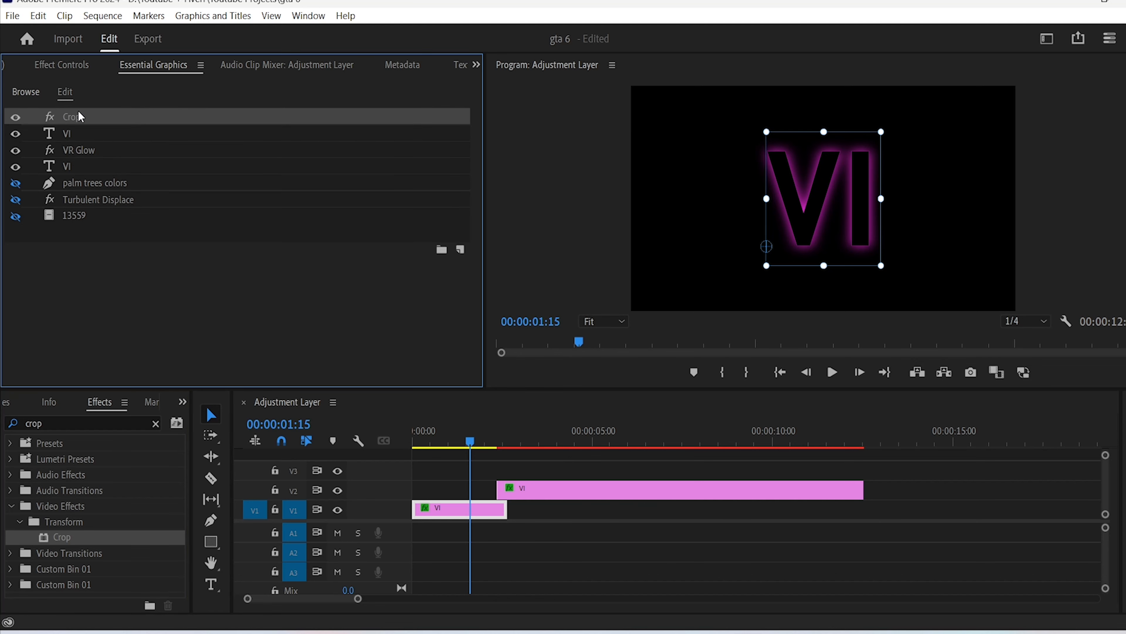
left_click(62, 65)
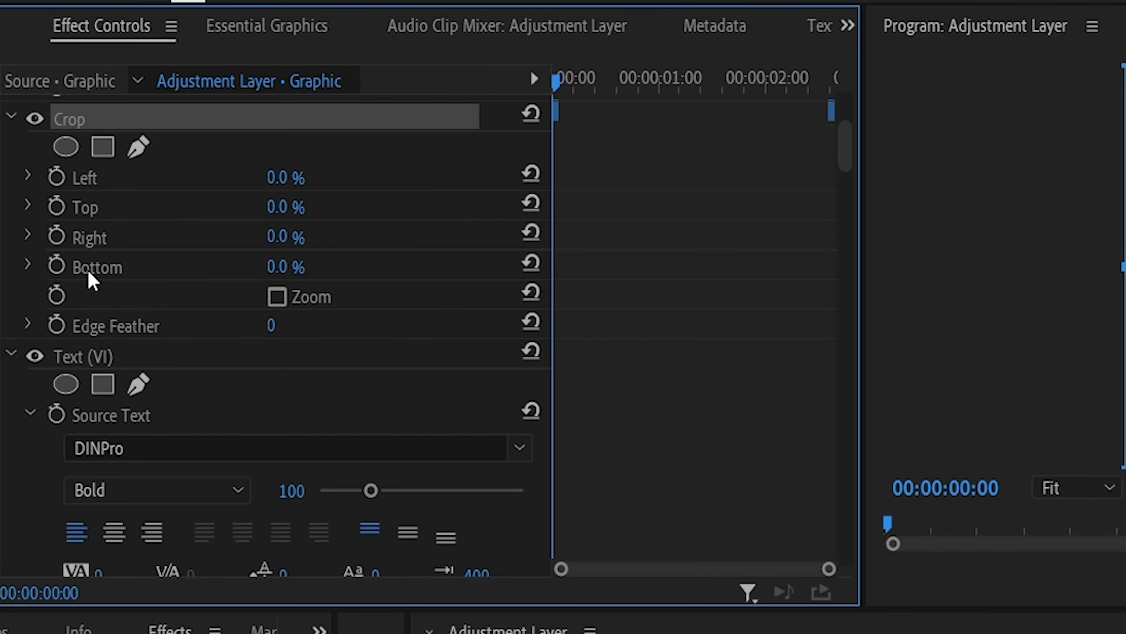
left_click(56, 265)
left_click_drag(824, 303, 825, 209)
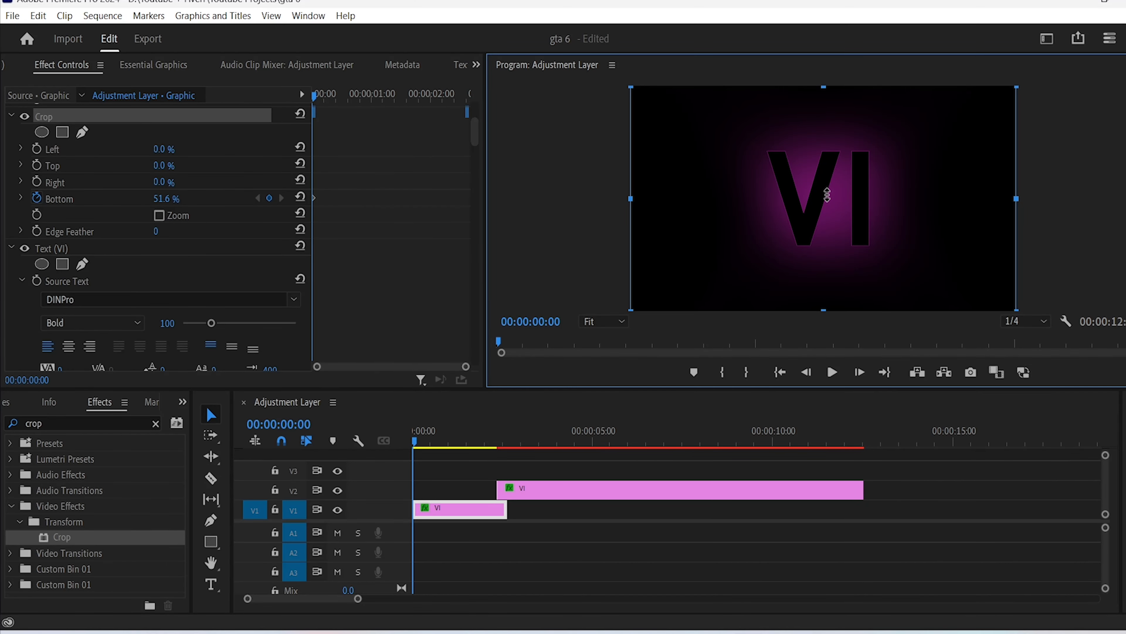
left_click_drag(828, 197, 828, 124)
left_click_drag(449, 443, 460, 443)
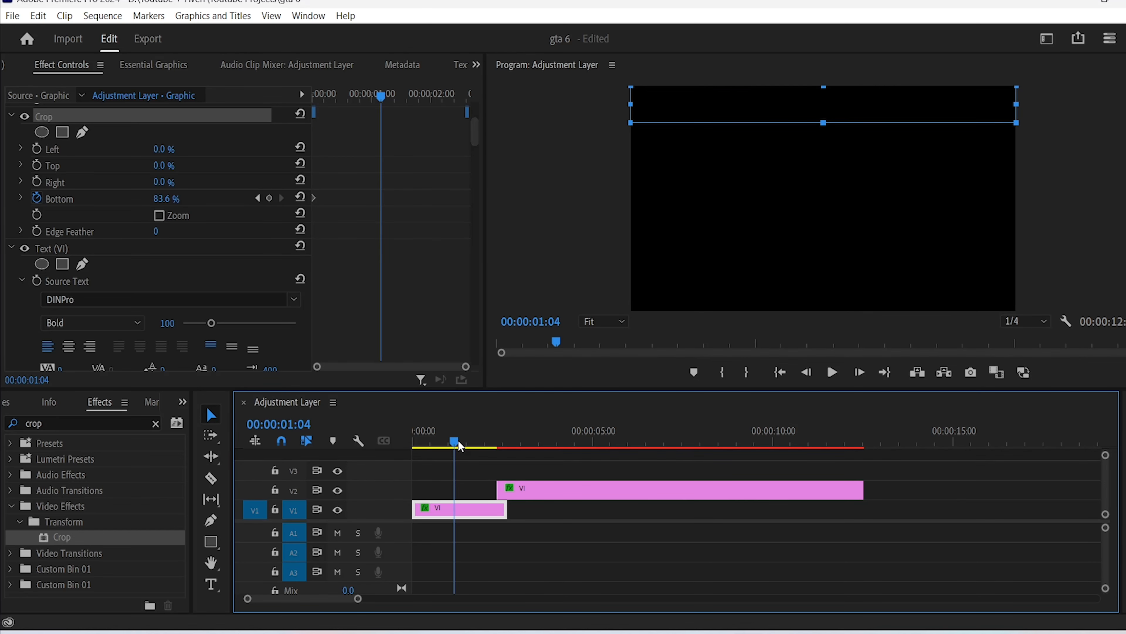
left_click_drag(824, 123, 824, 260)
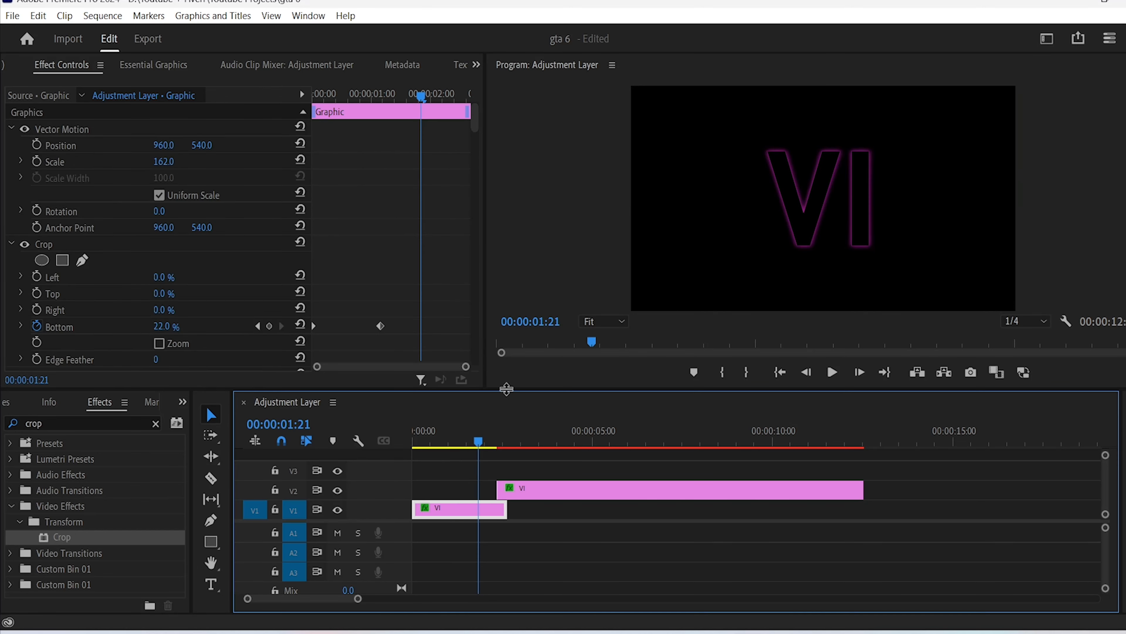
Apply Ease In to both keyframes of Crop's Bottom property
left_click(391, 329)
right_click(380, 322)
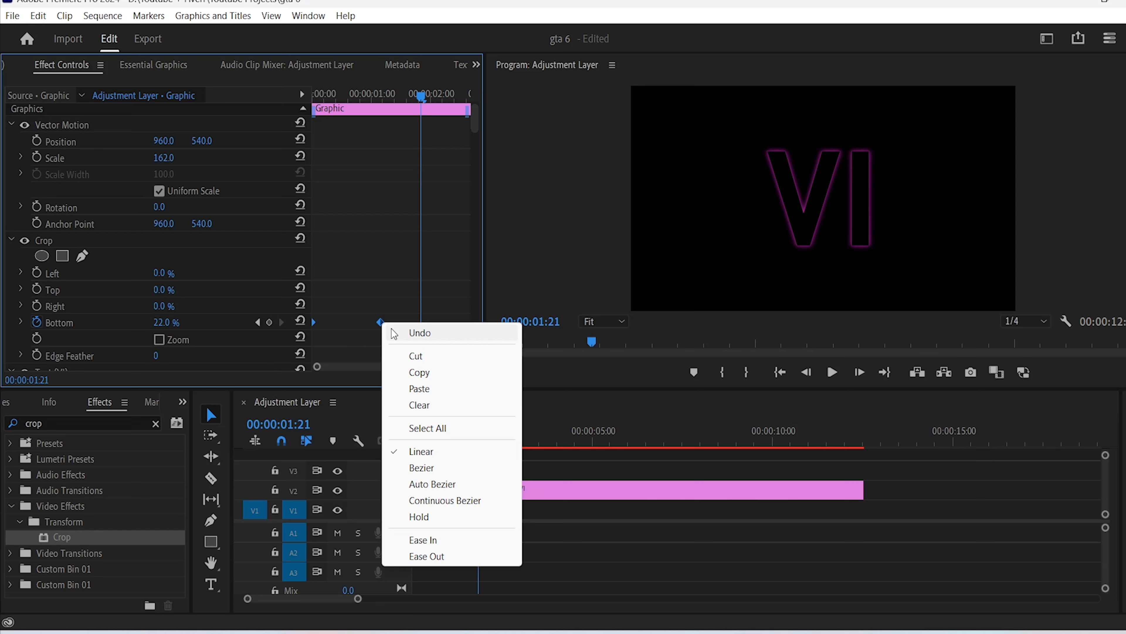
left_click(437, 540)
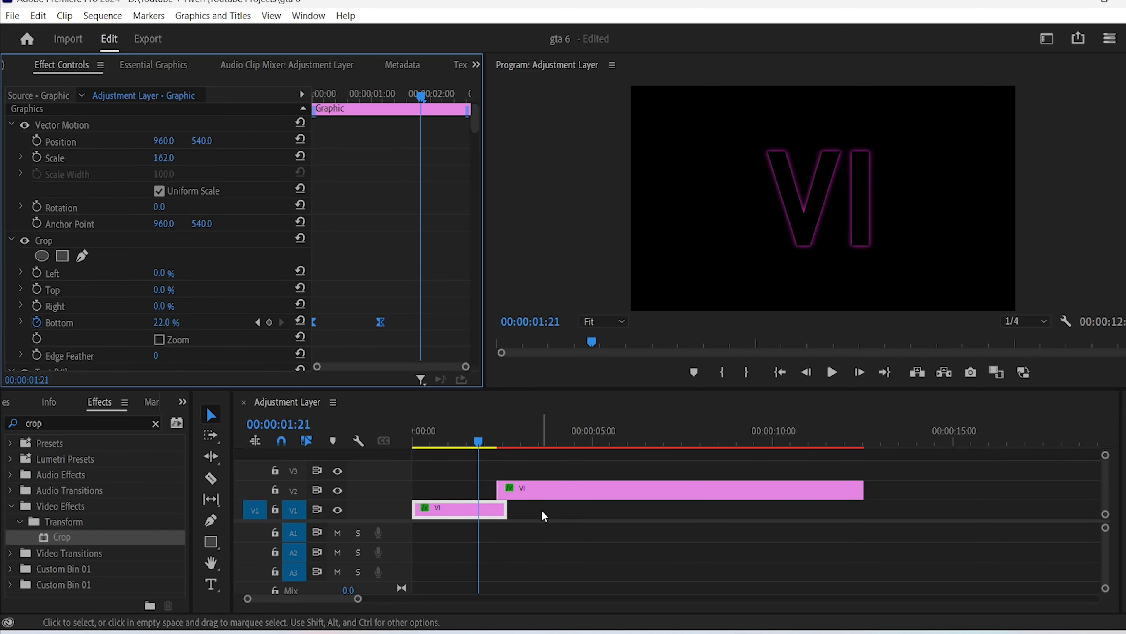
Move the V2 VI clip to start at 00:00:01:21 and add a Cross Dissolve at its start
left_click_drag(555, 490, 539, 481)
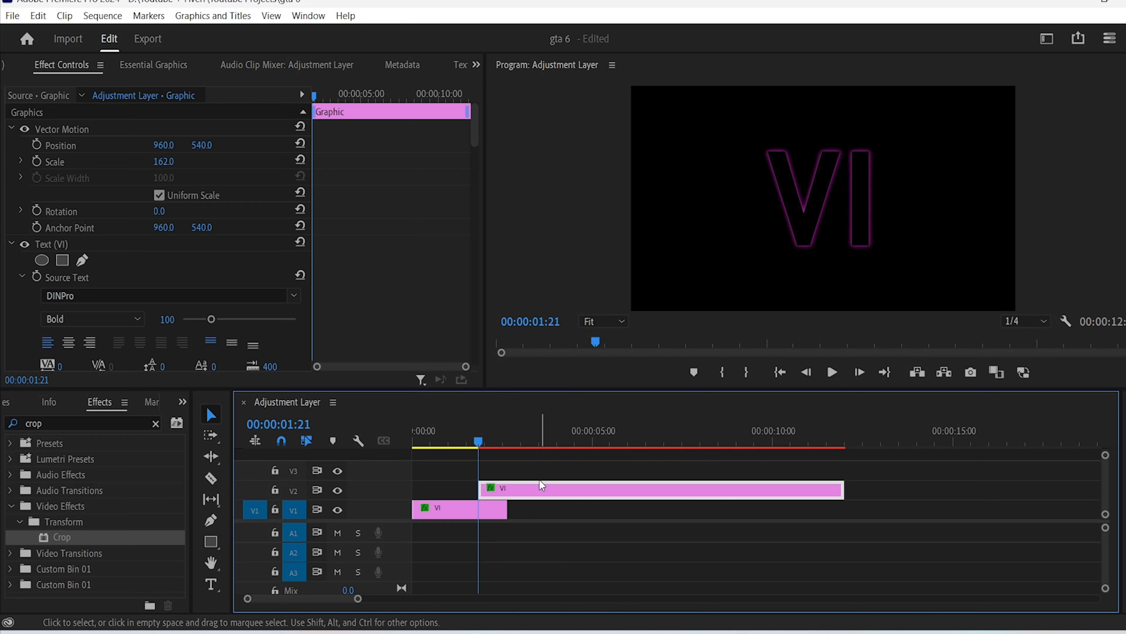
left_click(539, 510)
double_click(32, 423)
type("diss")
scroll(103, 542, "down", 3)
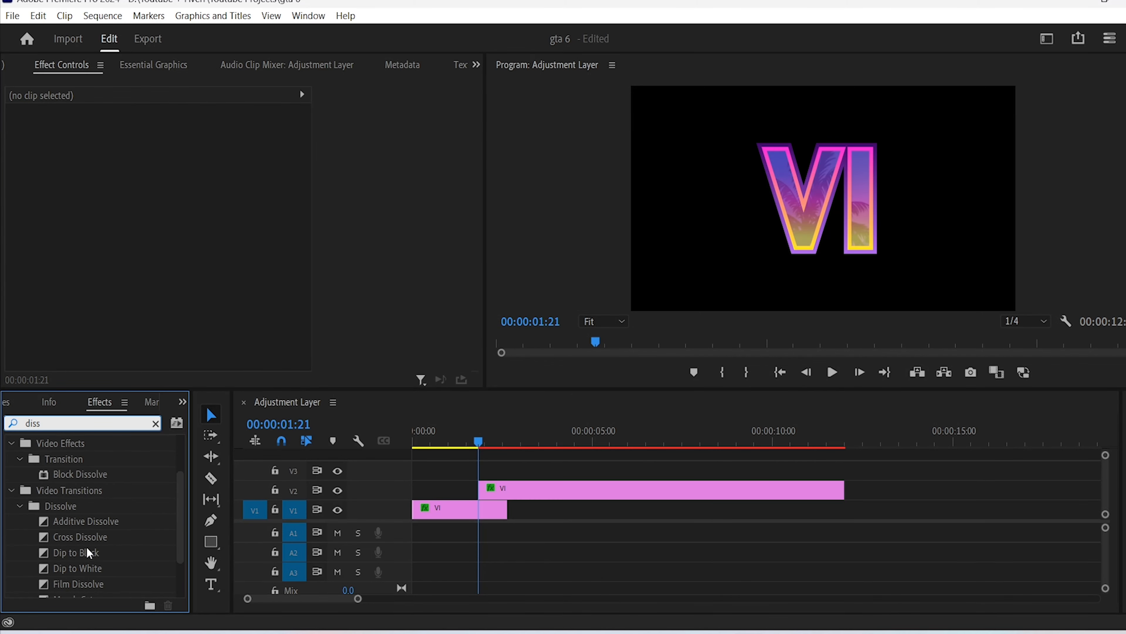
left_click_drag(75, 542, 440, 506)
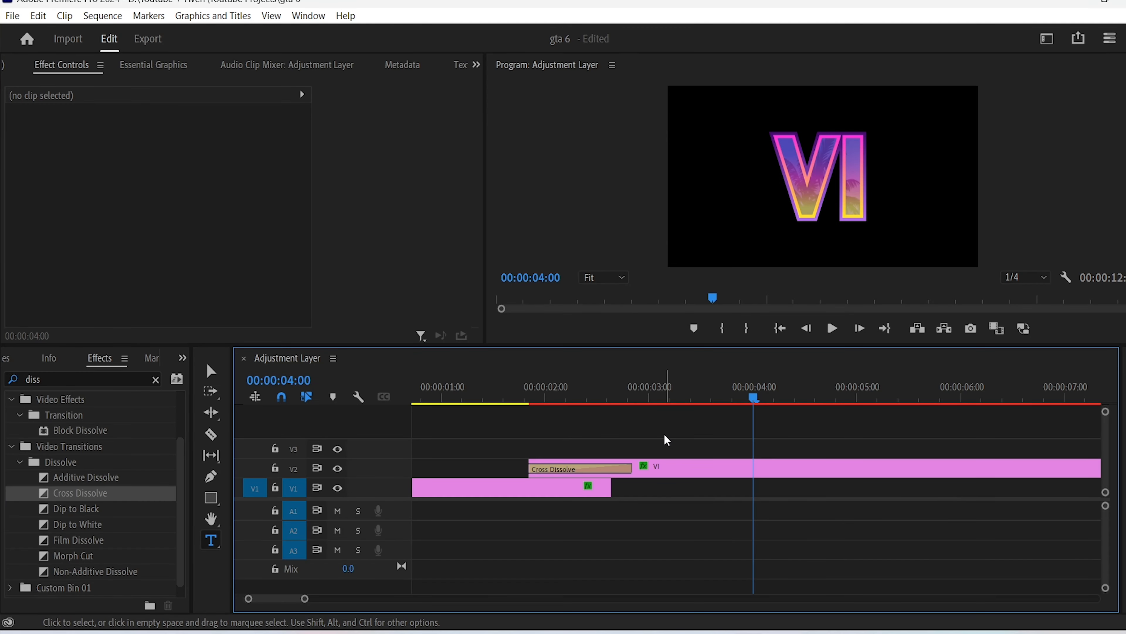
Nest the V1 and V2 VI clips together, keeping the default sequence name
left_click_drag(638, 432, 513, 489)
right_click(513, 489)
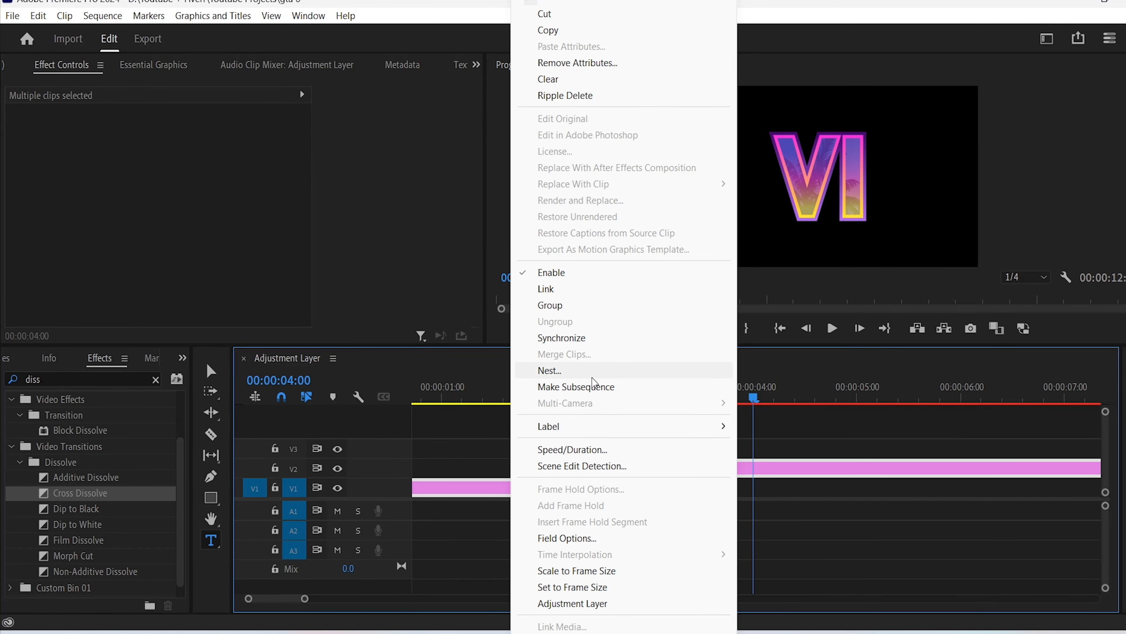
left_click(576, 370)
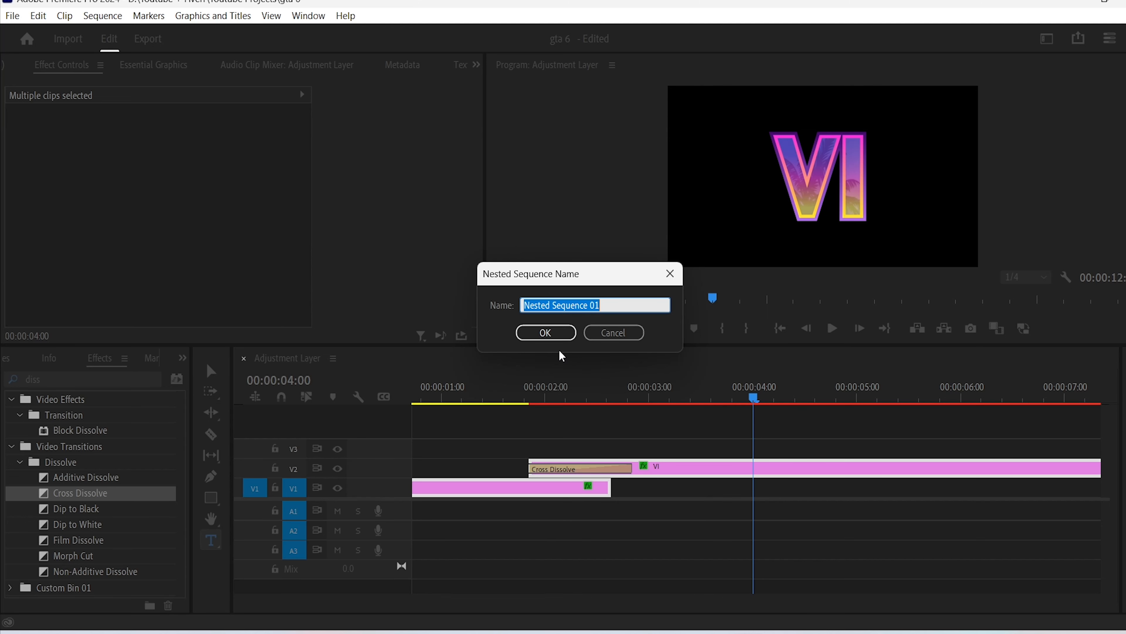
left_click(548, 333)
Rename the nested sequence in the project as VI
left_click(76, 566)
key("Caps_Lock")
type("V")
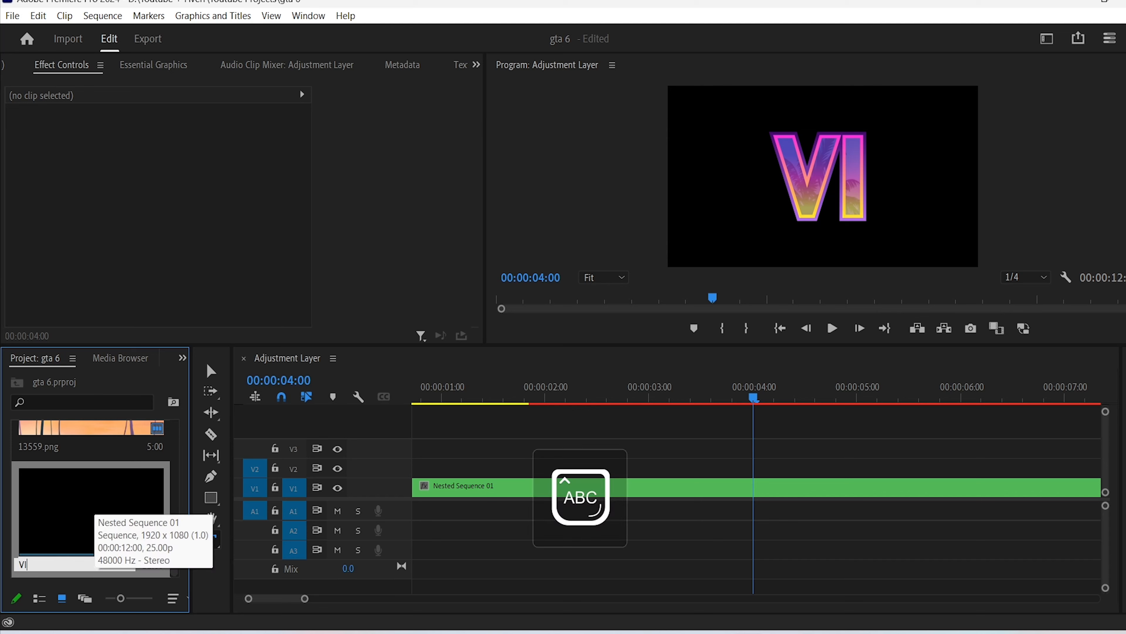
type("I")
key("Caps_Lock")
key("Return")
left_click(482, 562)
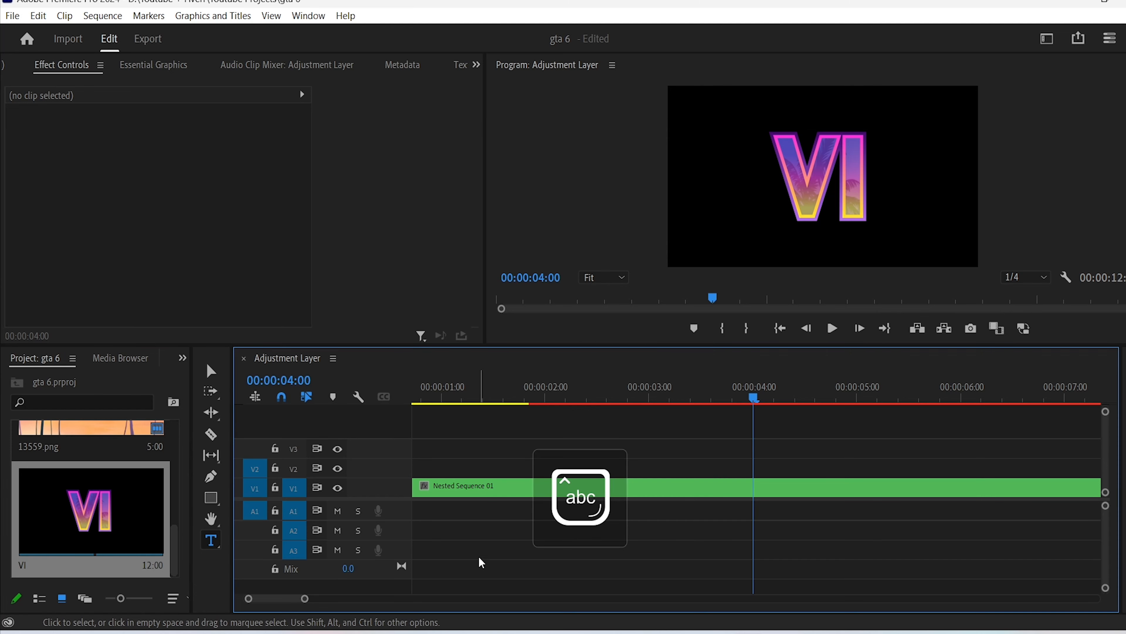
left_click_drag(753, 391, 691, 393)
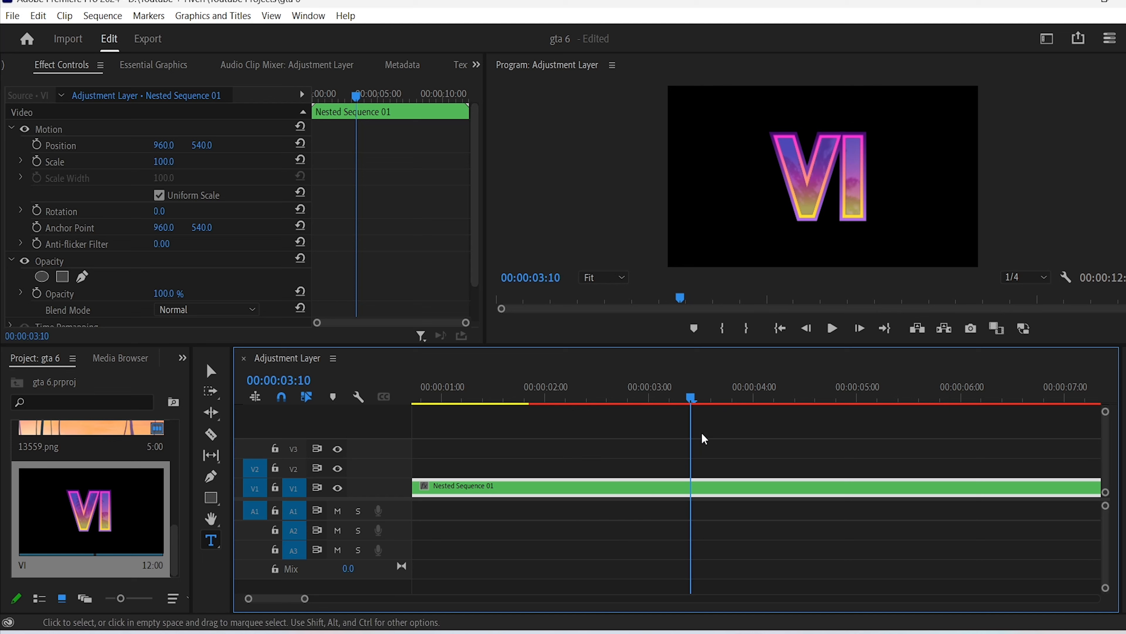
left_click(733, 448)
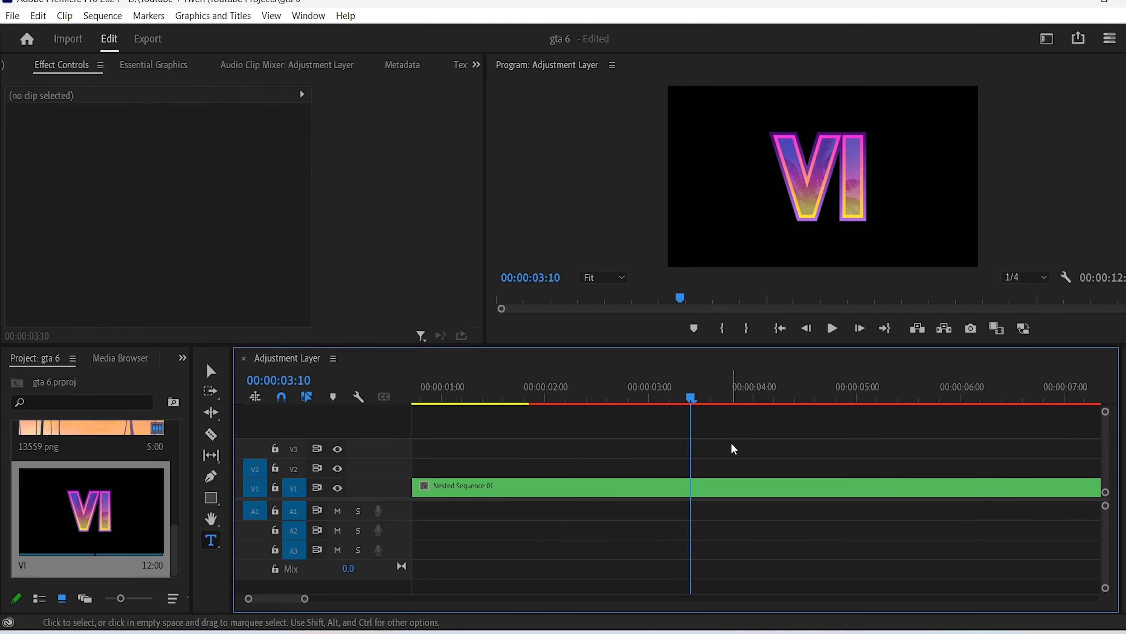
left_click_drag(691, 398, 754, 428)
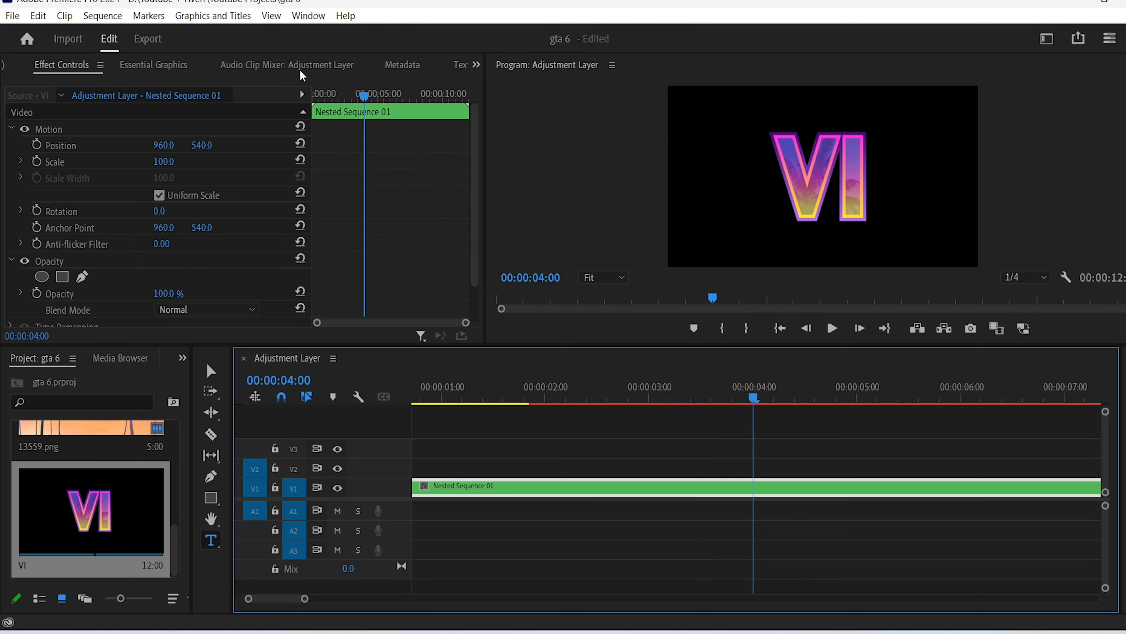
left_click(575, 446)
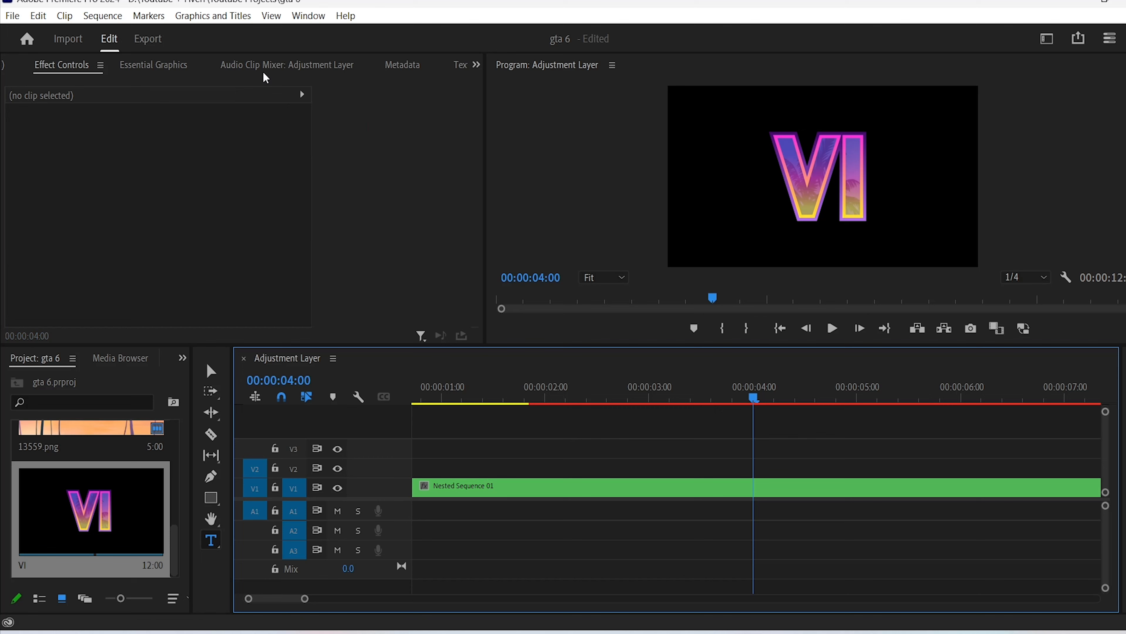
Add a text layer reading "grand" at 00:00:04:00 on V2 and set its font to Pricedown
left_click(223, 15)
mouse_move(256, 77)
left_click(422, 73)
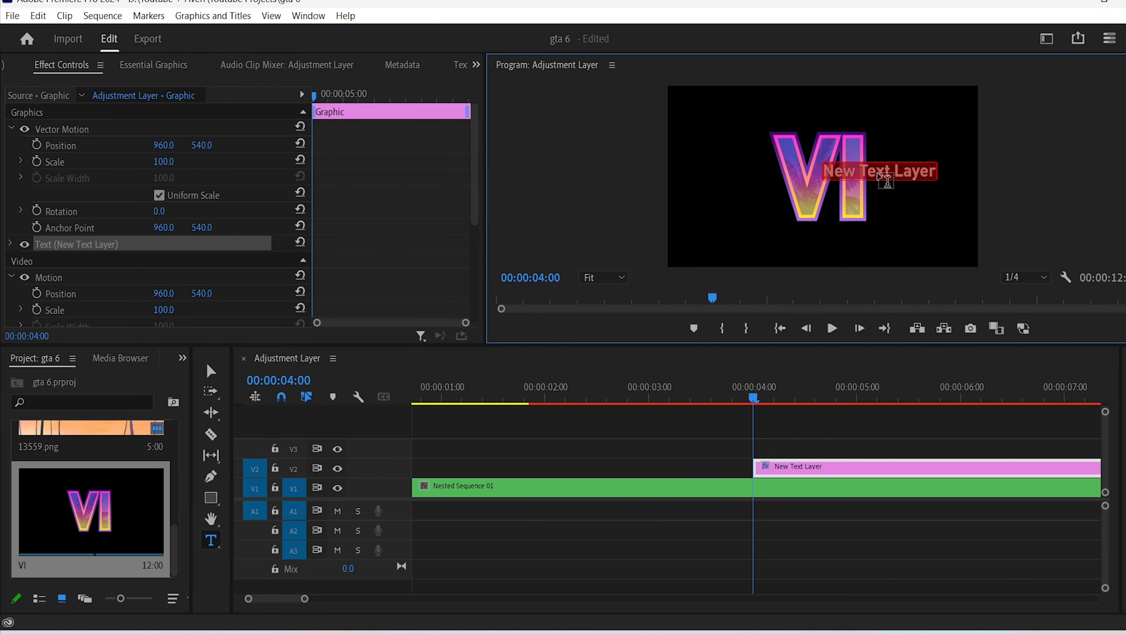
type("grand")
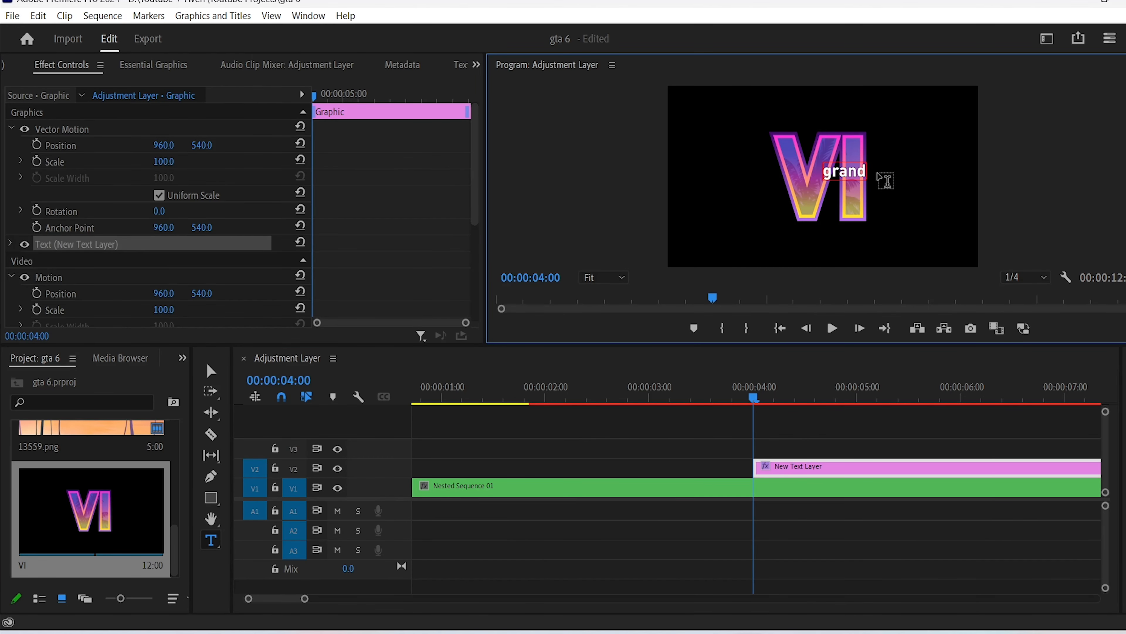
left_click(164, 205)
type("price")
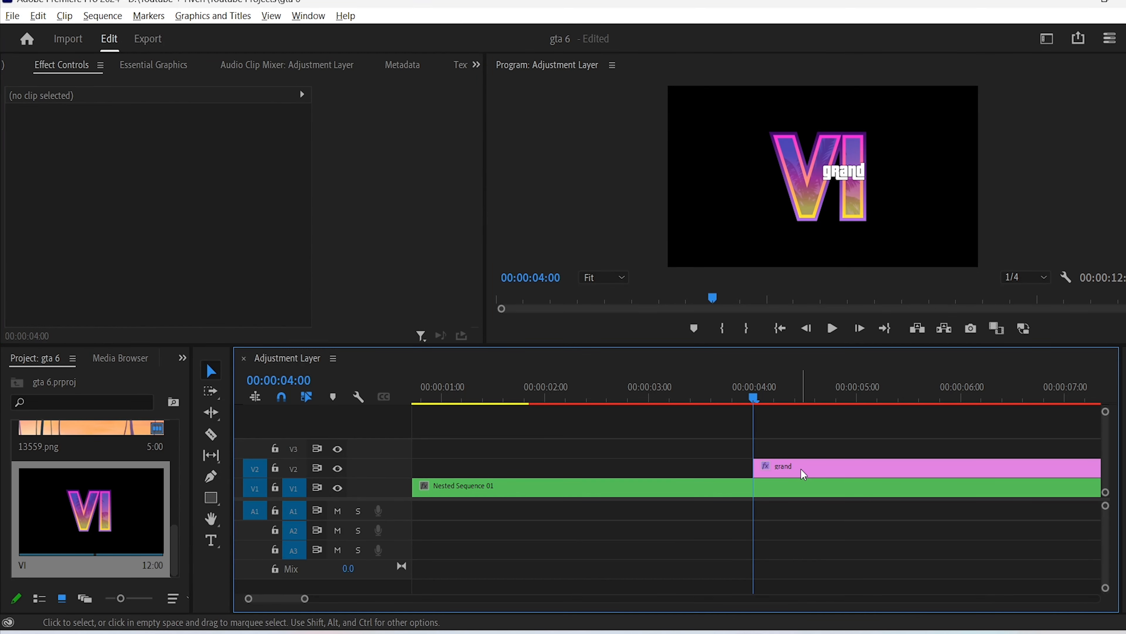
Duplicate the grand text clip from V2 onto V3 at the same start time
left_click_drag(805, 474, 794, 445)
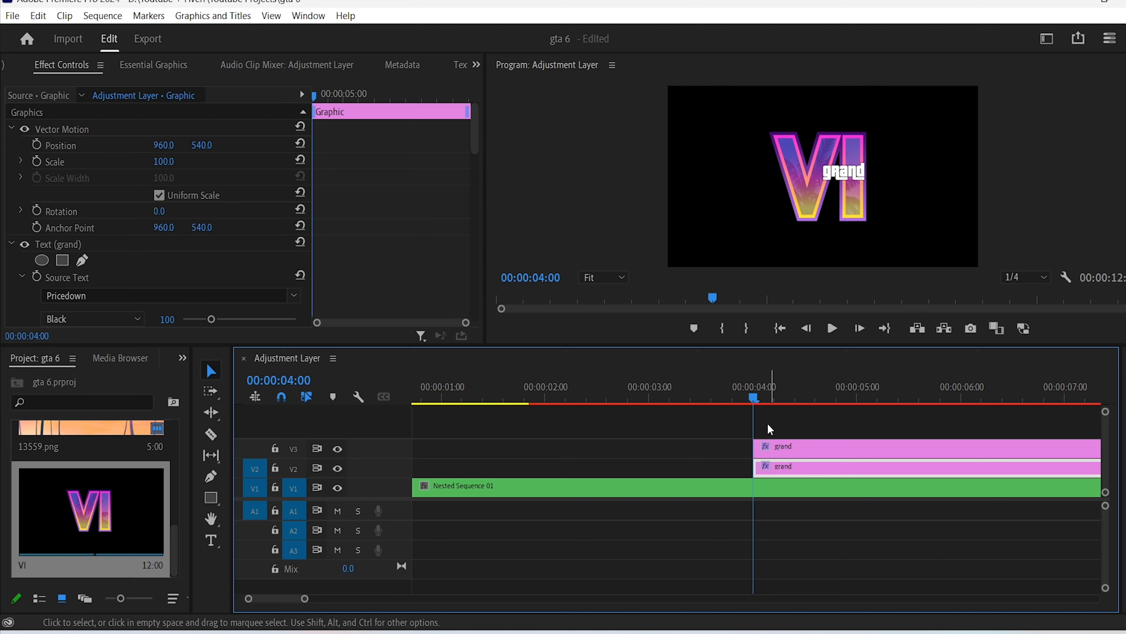
Change the upper grand copy on V3 to read "theft" and place it just below and offset from the word grand
left_click(767, 399)
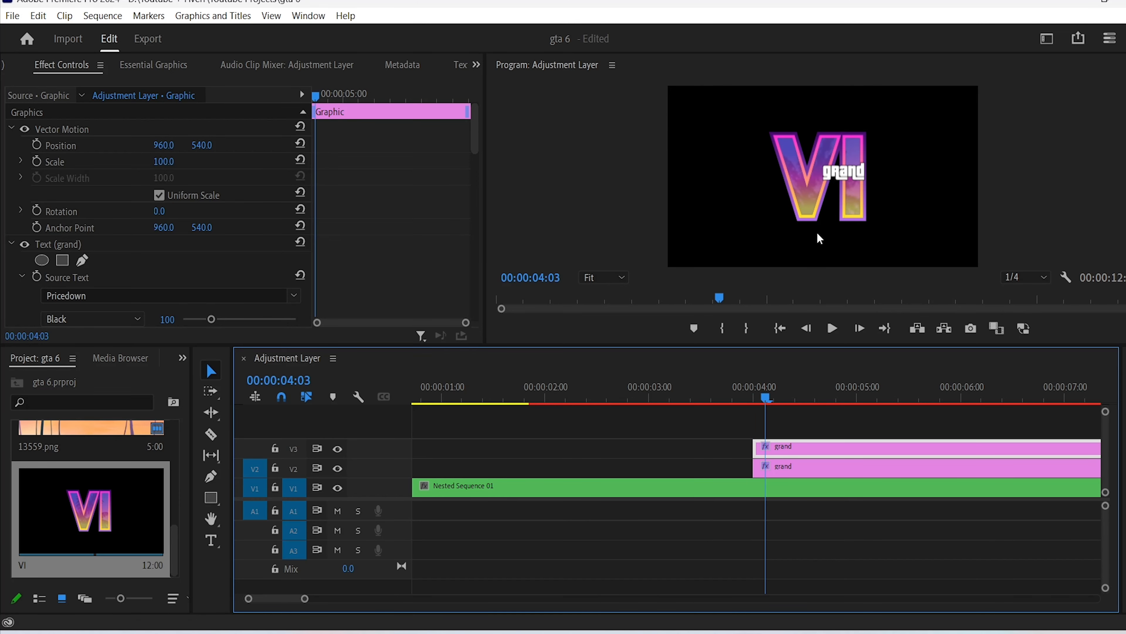
left_click(847, 175)
type("theft")
left_click(798, 432)
Duplicate the theft clip onto V4, change the copy's text to "auto" and place it below theft
left_click_drag(798, 448, 796, 428)
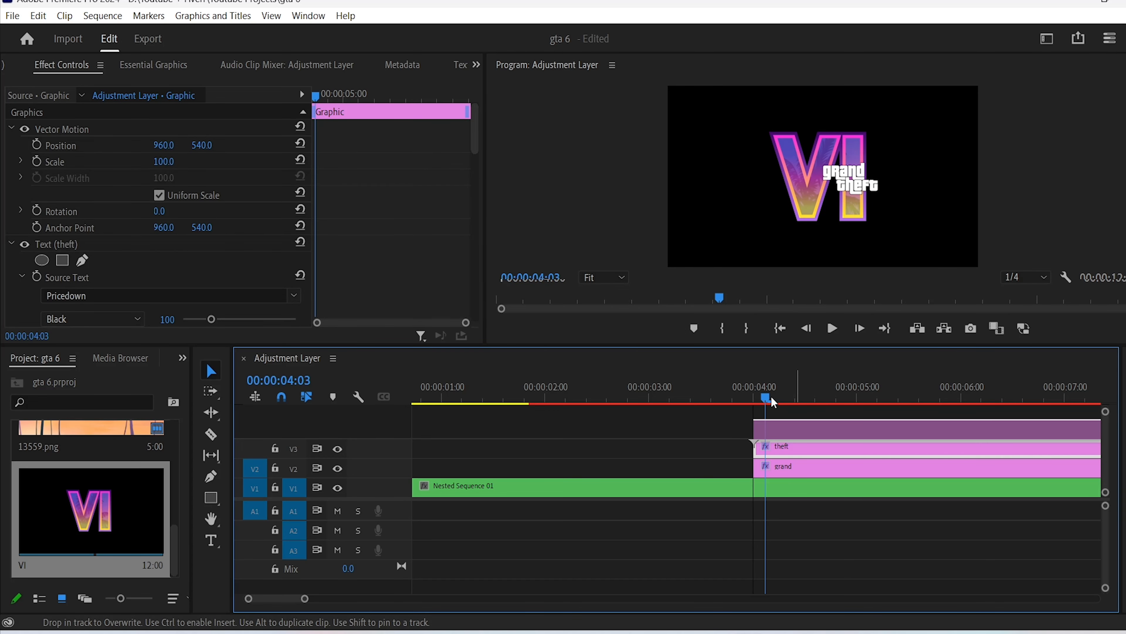
double_click(856, 197)
type("auto")
key("Escape")
Nest the grand, theft and auto clips as "gta" and centre the nest over the VI at position 758, 490 with scale 130
left_click(730, 424)
left_click_drag(731, 425, 789, 469)
right_click(789, 466)
left_click(835, 367)
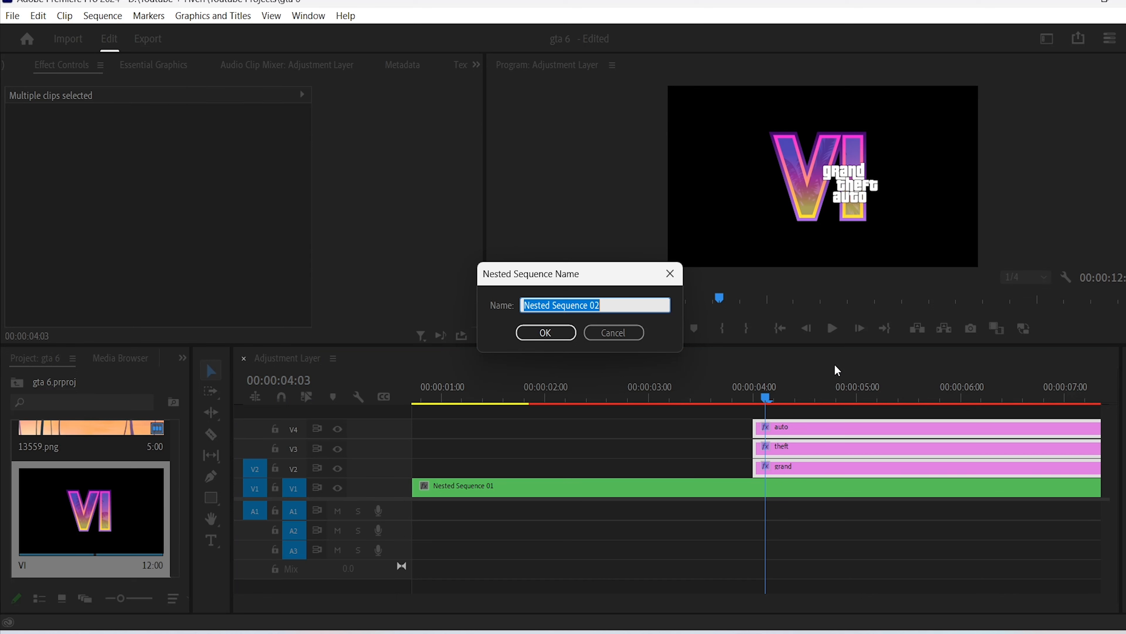
type("gta")
key("Return")
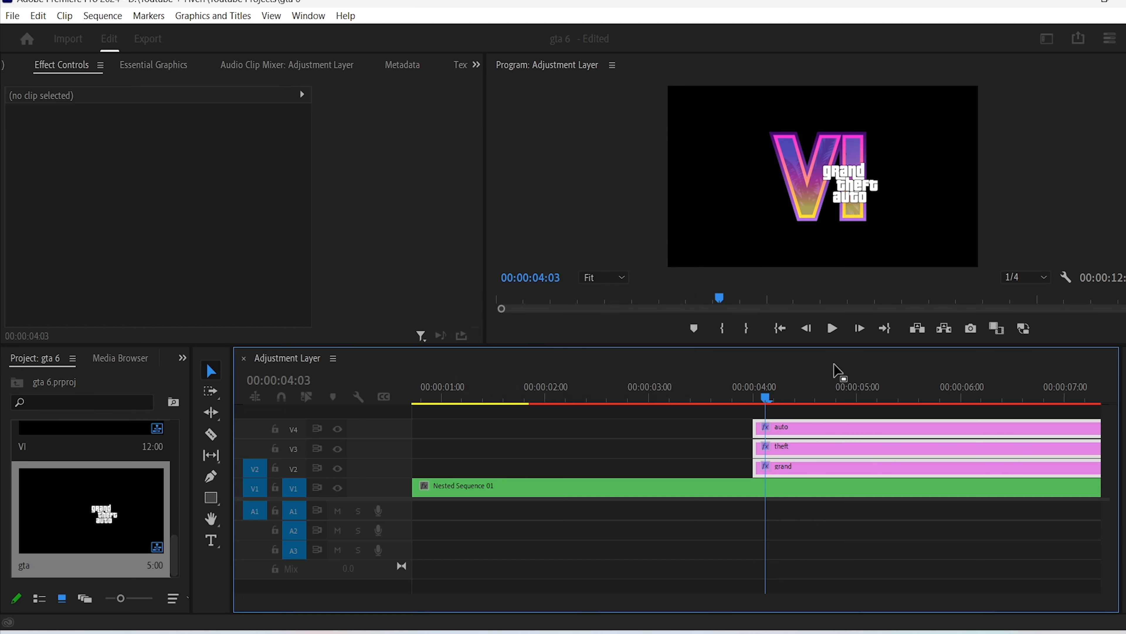
left_click(797, 476)
left_click_drag(203, 145, 172, 147)
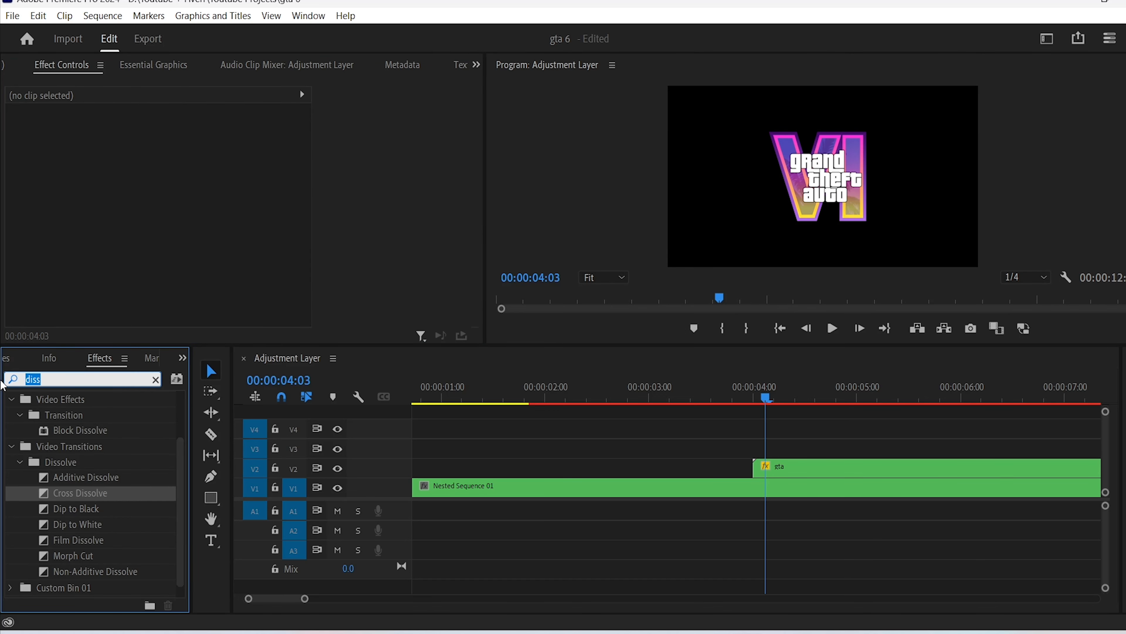
Find the VR Glow effect and apply it to the gta clip on V2
type("vr glow")
left_click_drag(78, 501, 773, 466)
left_click_drag(539, 364, 449, 296)
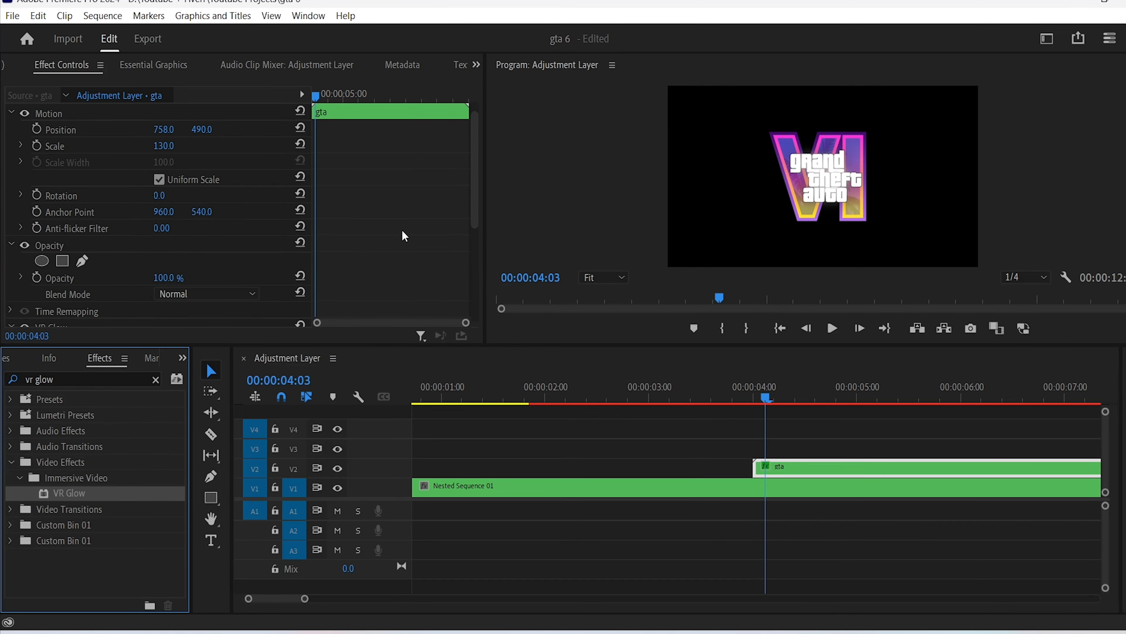
Enable the tint color in the gta clip's VR Glow and set it to a bright magenta pink
scroll(402, 230, "down", 5)
left_click(159, 302)
left_click(164, 318)
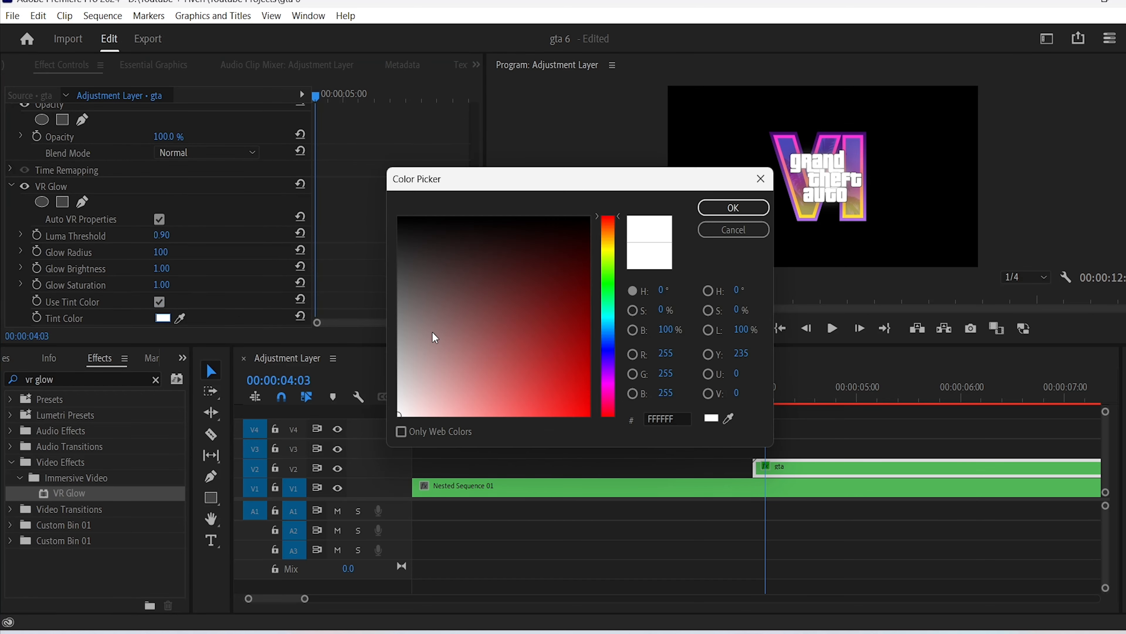
left_click(609, 390)
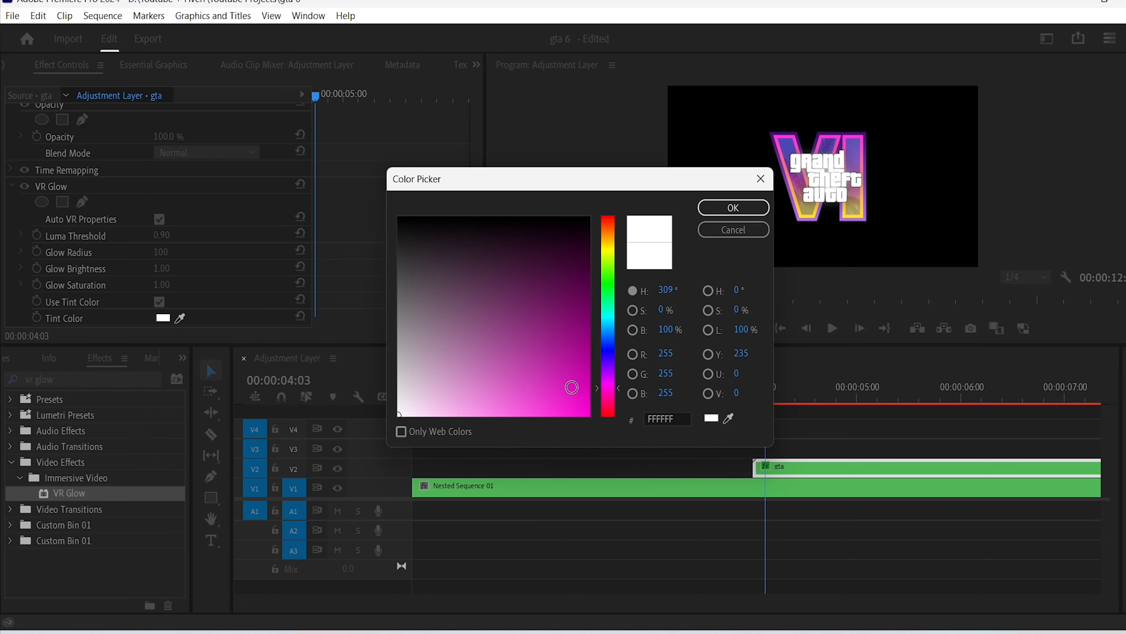
left_click(551, 414)
left_click(734, 208)
Set the VR Glow's luma threshold to 0 and its glow radius to 400
left_click(177, 203)
type("0")
key("Return")
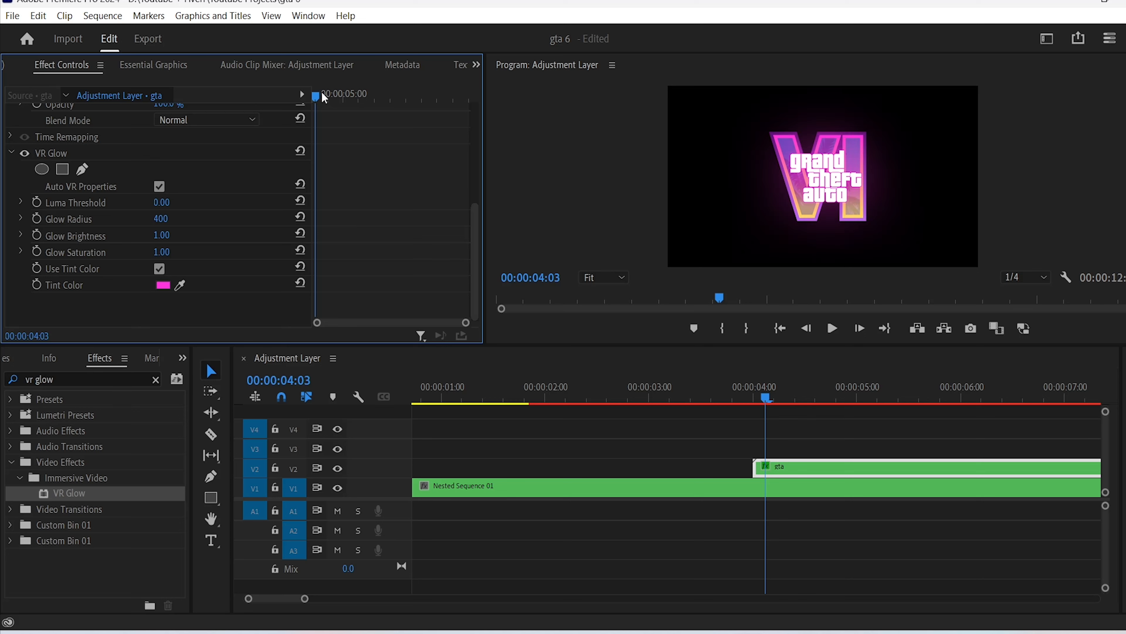
Keyframe the gta clip's glow brightness from 1.00 at 00:00:05:01 to 0 at 00:00:07:05
left_click_drag(322, 92, 351, 102)
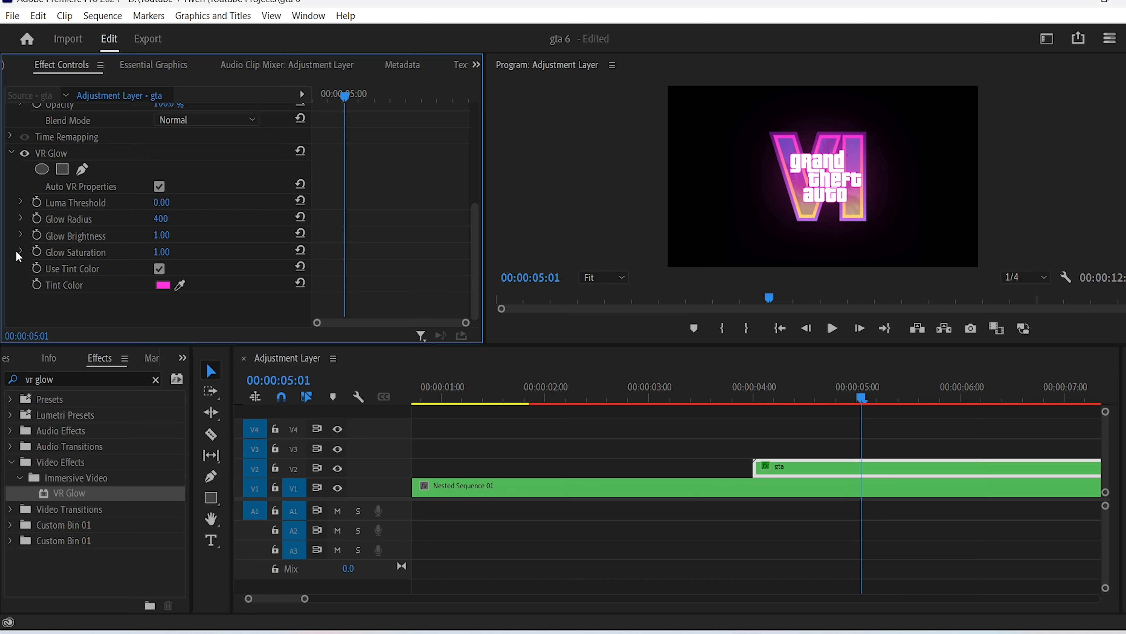
left_click(37, 235)
left_click(162, 236)
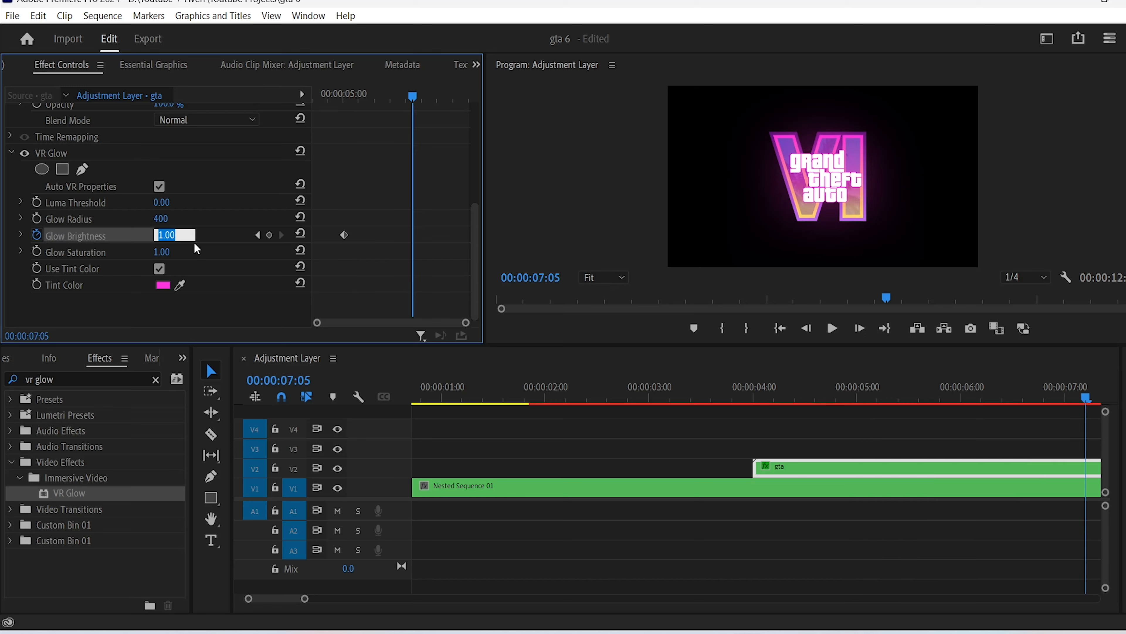
type("0")
key("Return")
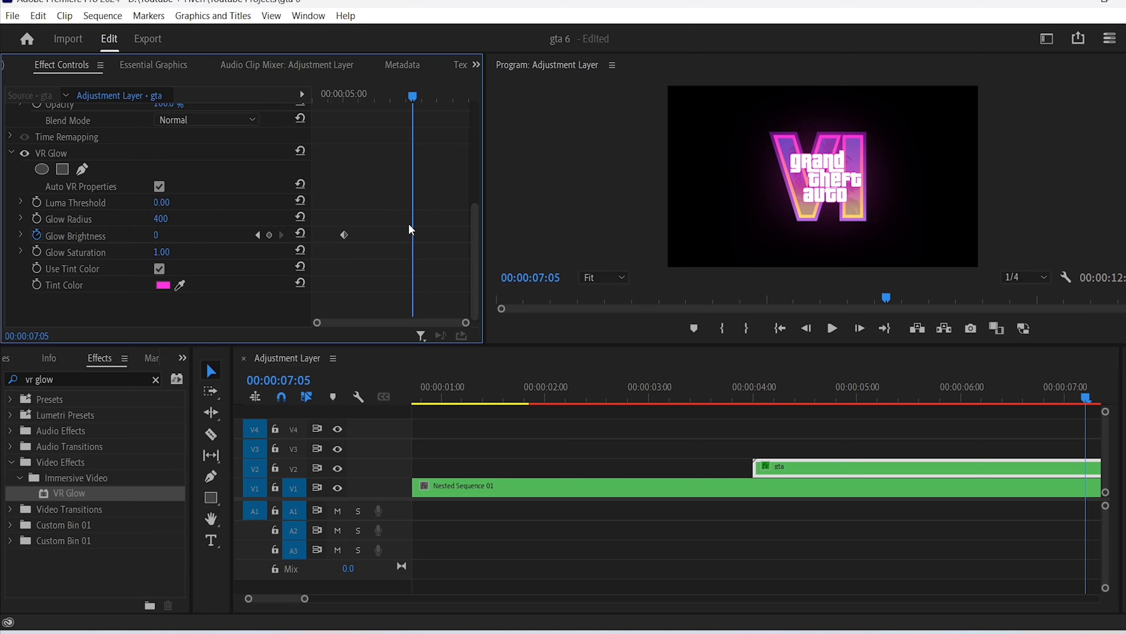
Apply Ease In and Ease Out to both glow brightness keyframes
left_click_drag(429, 210, 328, 260)
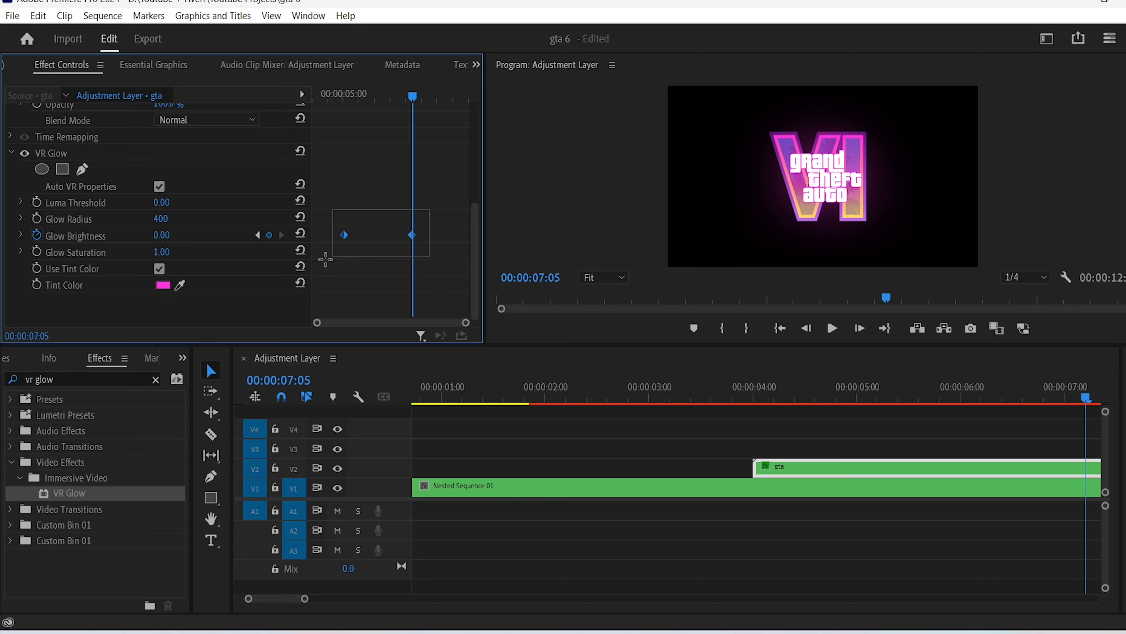
right_click(412, 235)
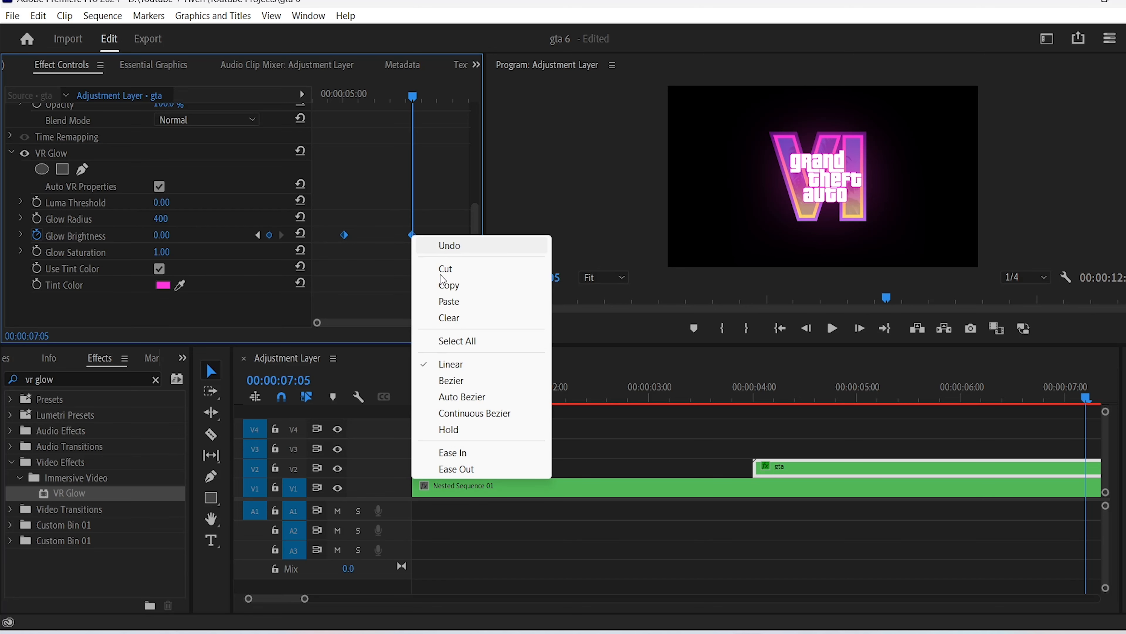
left_click(457, 453)
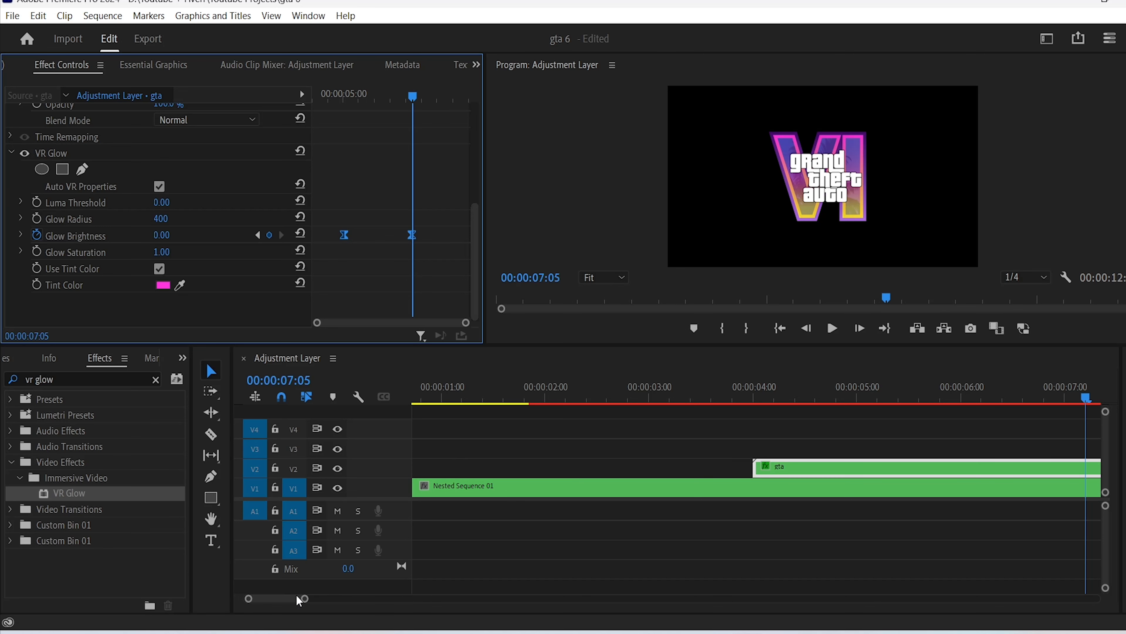
Find the Crop effect and apply it to the gta clip on V2
left_click_drag(305, 600, 404, 599)
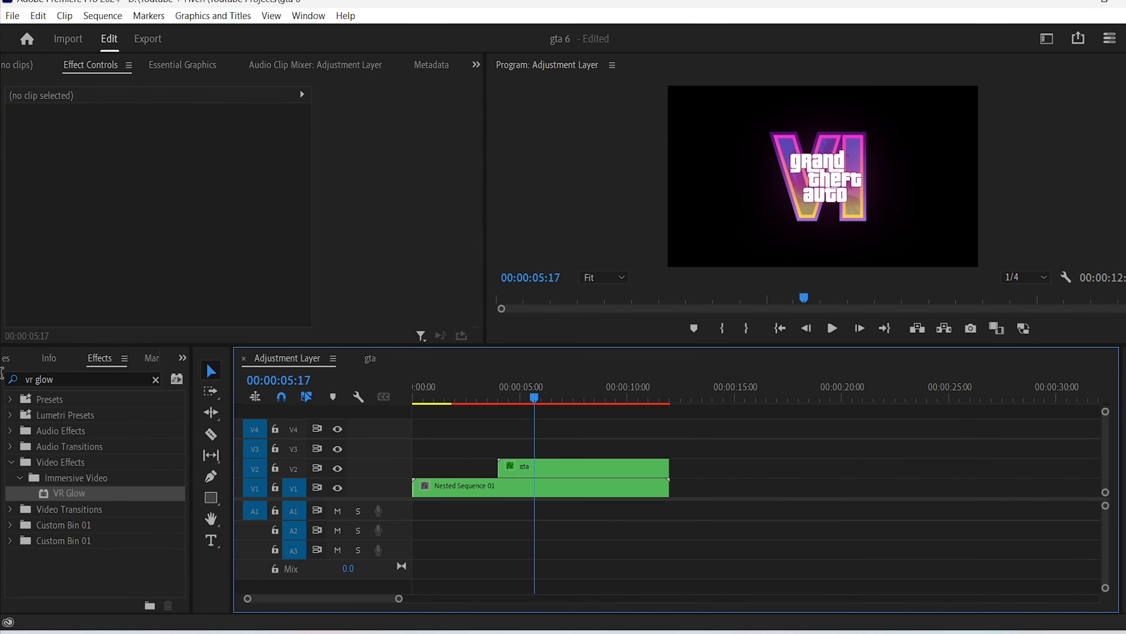
left_click_drag(57, 380, 3, 374)
type("c")
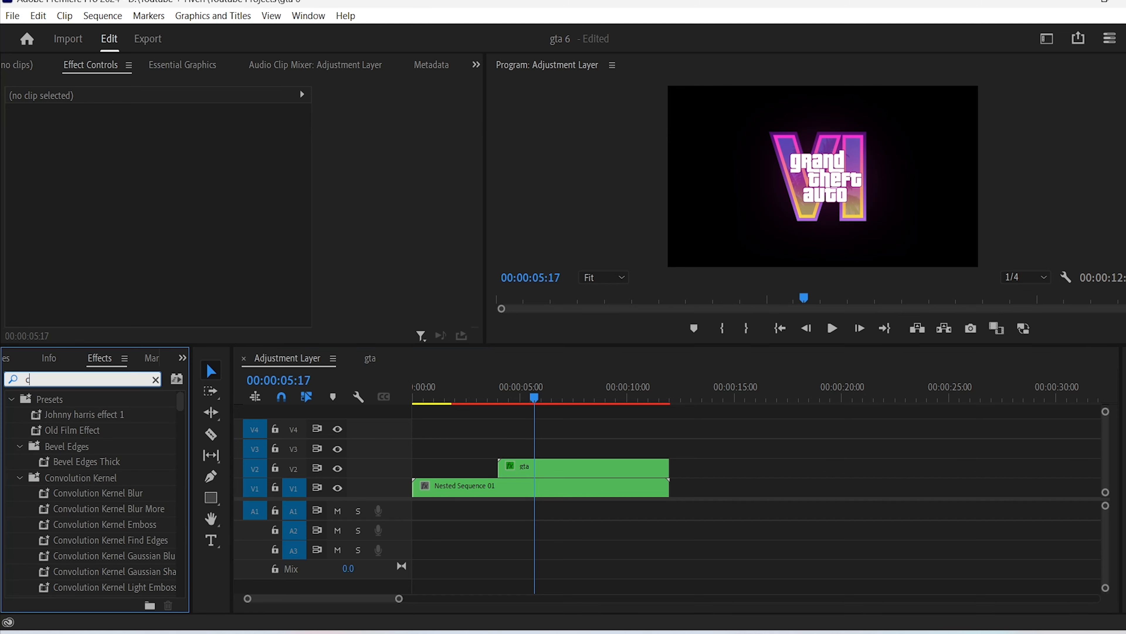
type("rop")
left_click_drag(80, 498, 540, 470)
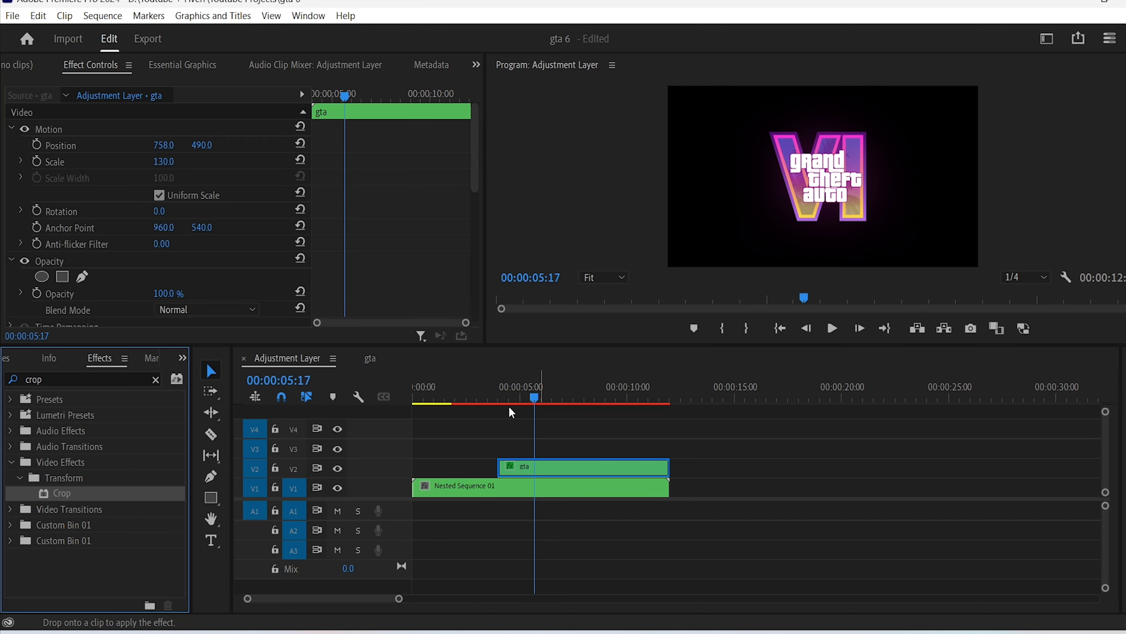
Keyframe the Crop's bottom value from about 70.1% at 00:00:04:00 to about 19.6% at 00:00:06:14 to reveal the title downward
key("Up")
scroll(74, 204, "down", 5)
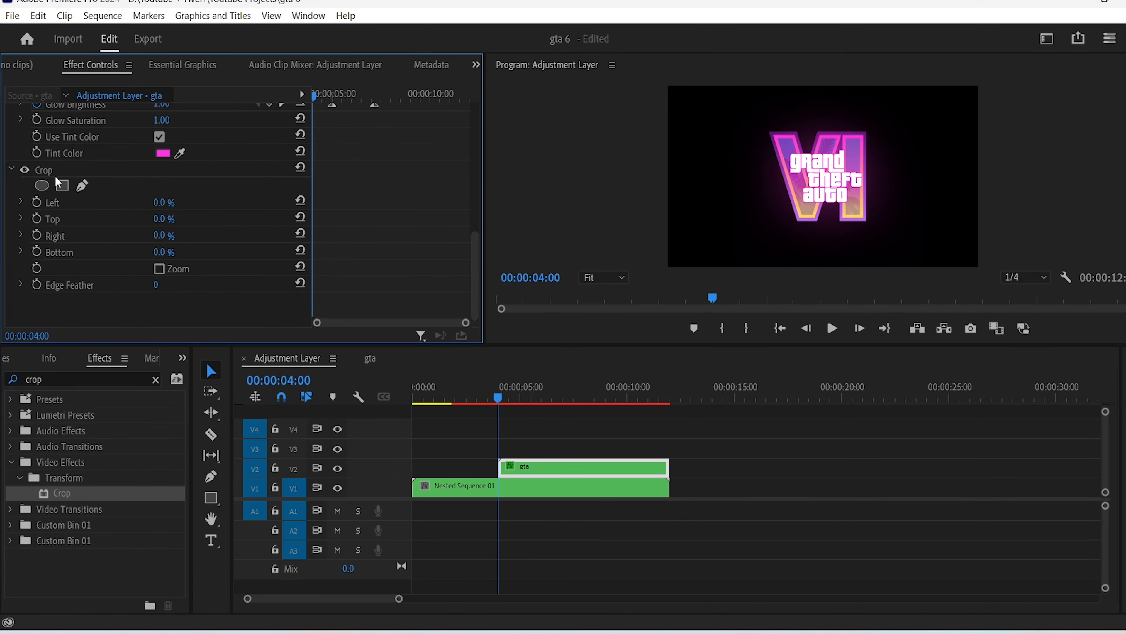
left_click(60, 169)
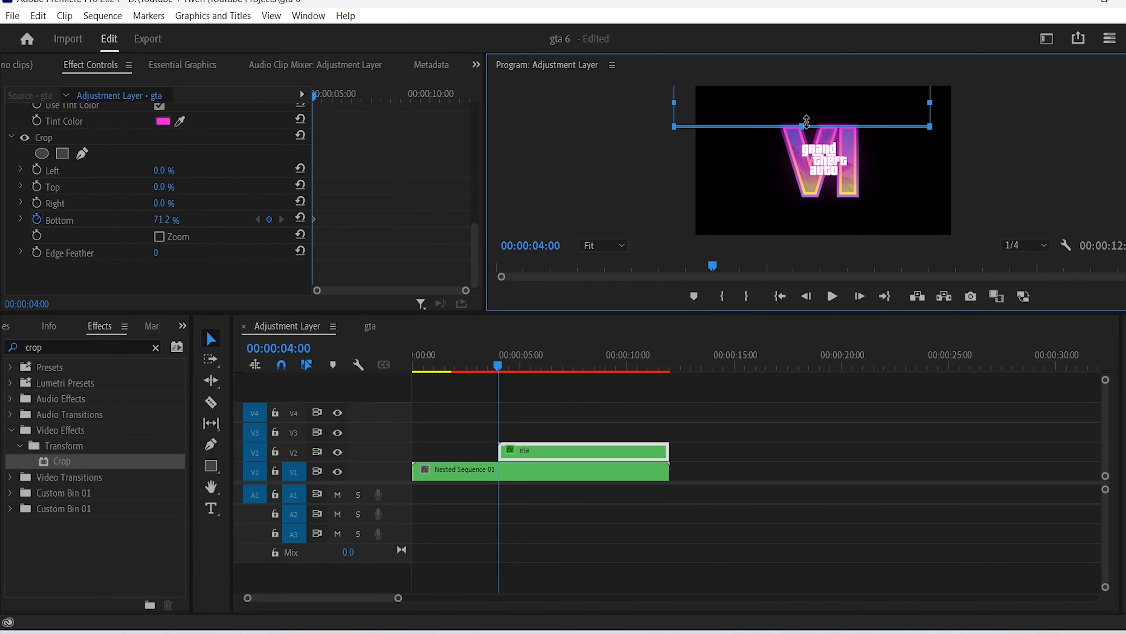
left_click_drag(806, 126, 806, 121)
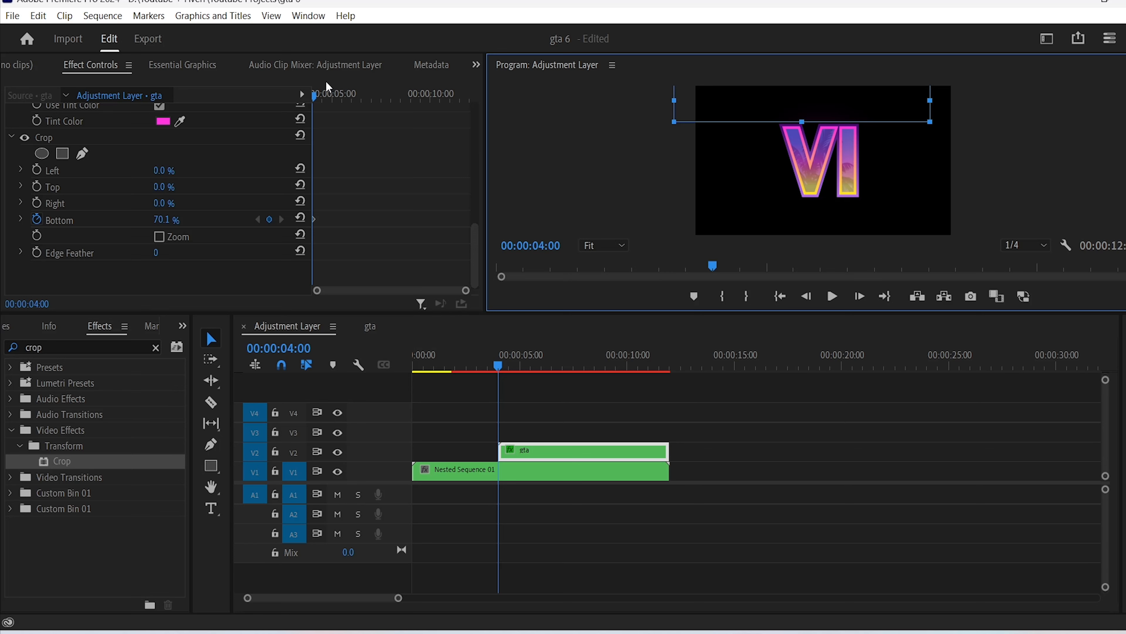
left_click_drag(322, 94, 362, 94)
left_click_drag(801, 124, 803, 200)
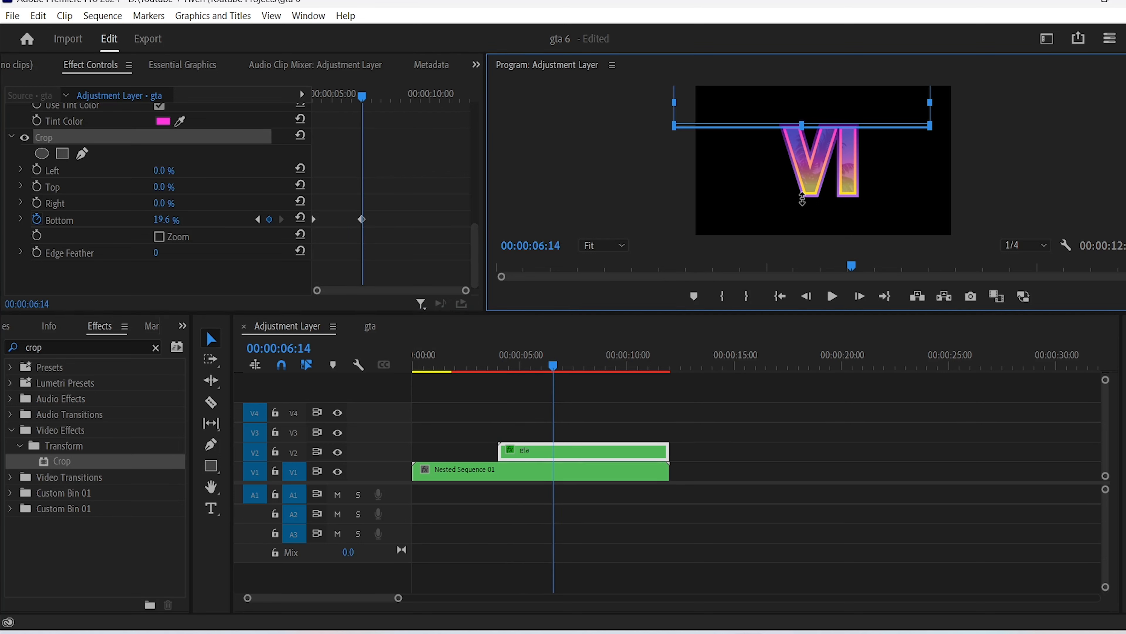
Select both Crop bottom keyframes and open their interpolation options
left_click(221, 263)
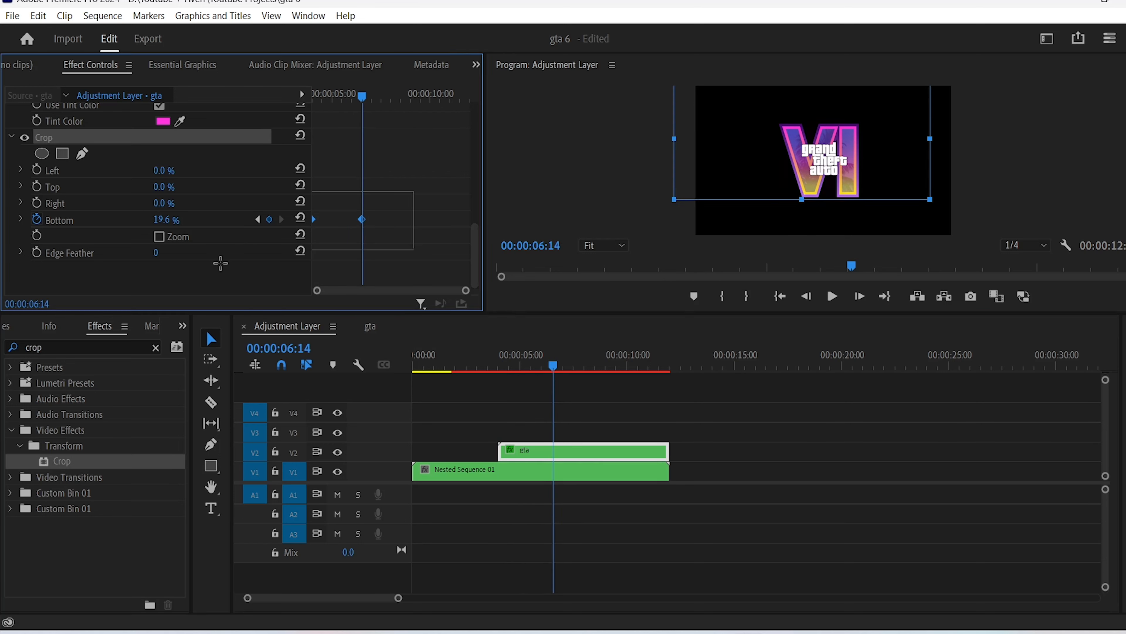
right_click(362, 220)
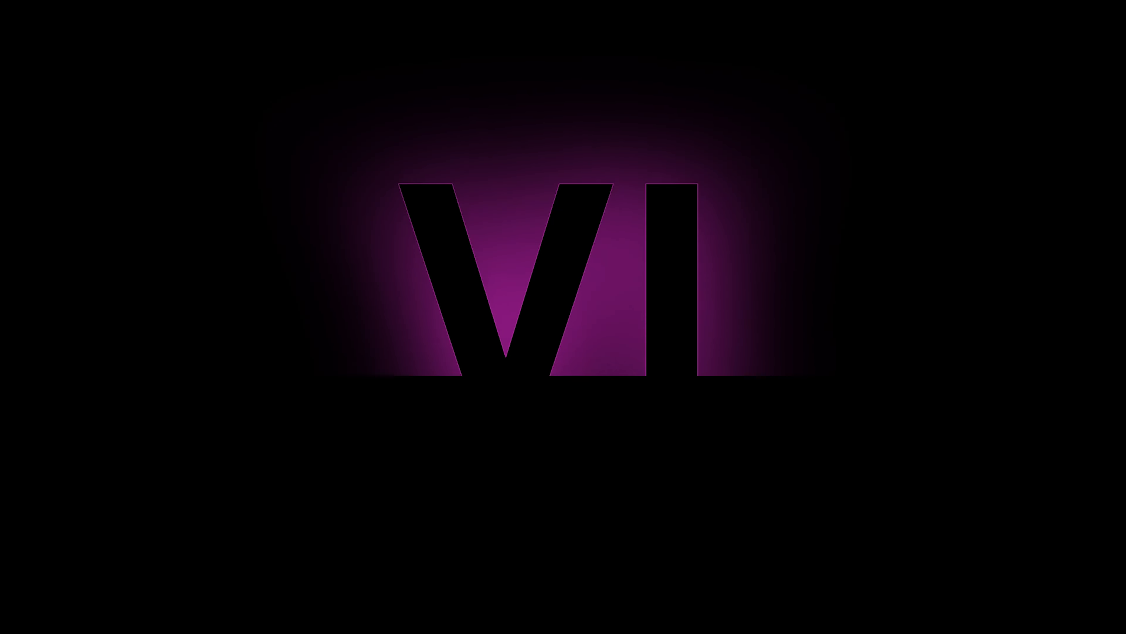